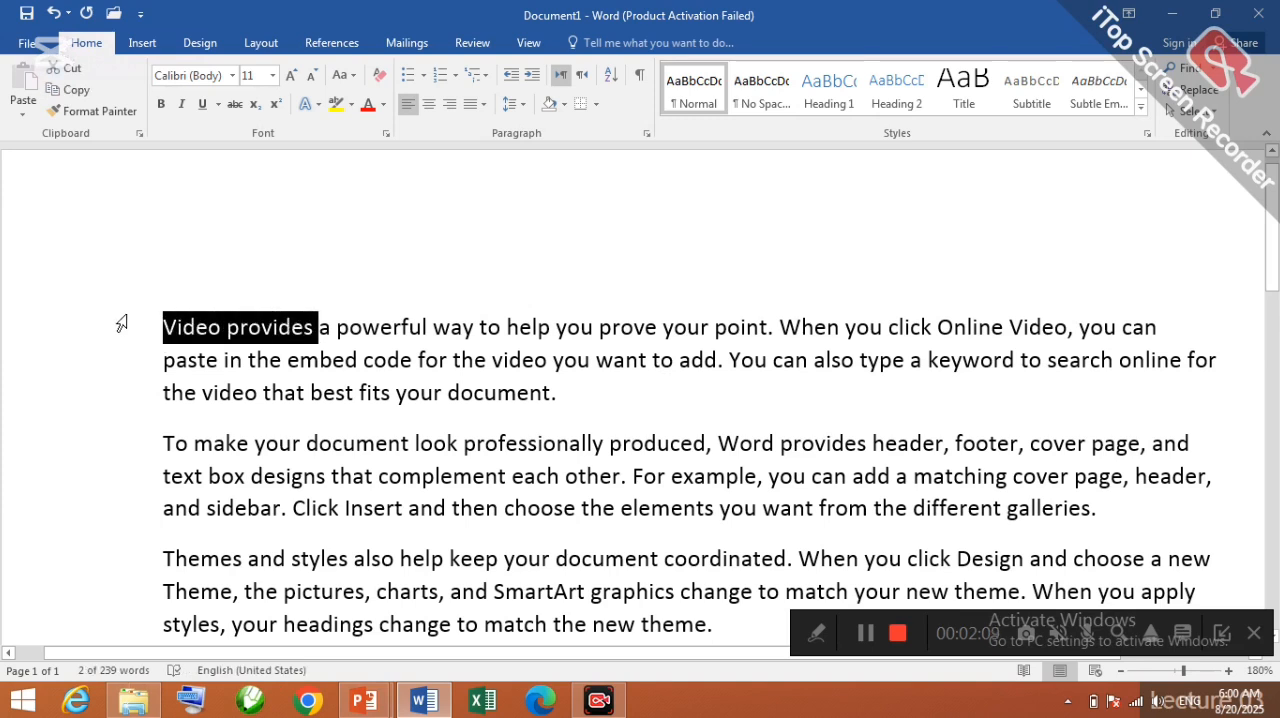
Step: Enlarge the font size of the selected "Video provides" text to 36
key("ctrl+shift+period")
key("ctrl+shift+period")
key("ctrl+shift+period")
key("ctrl+shift+period")
key("ctrl+shift+period")
key("ctrl+shift+period")
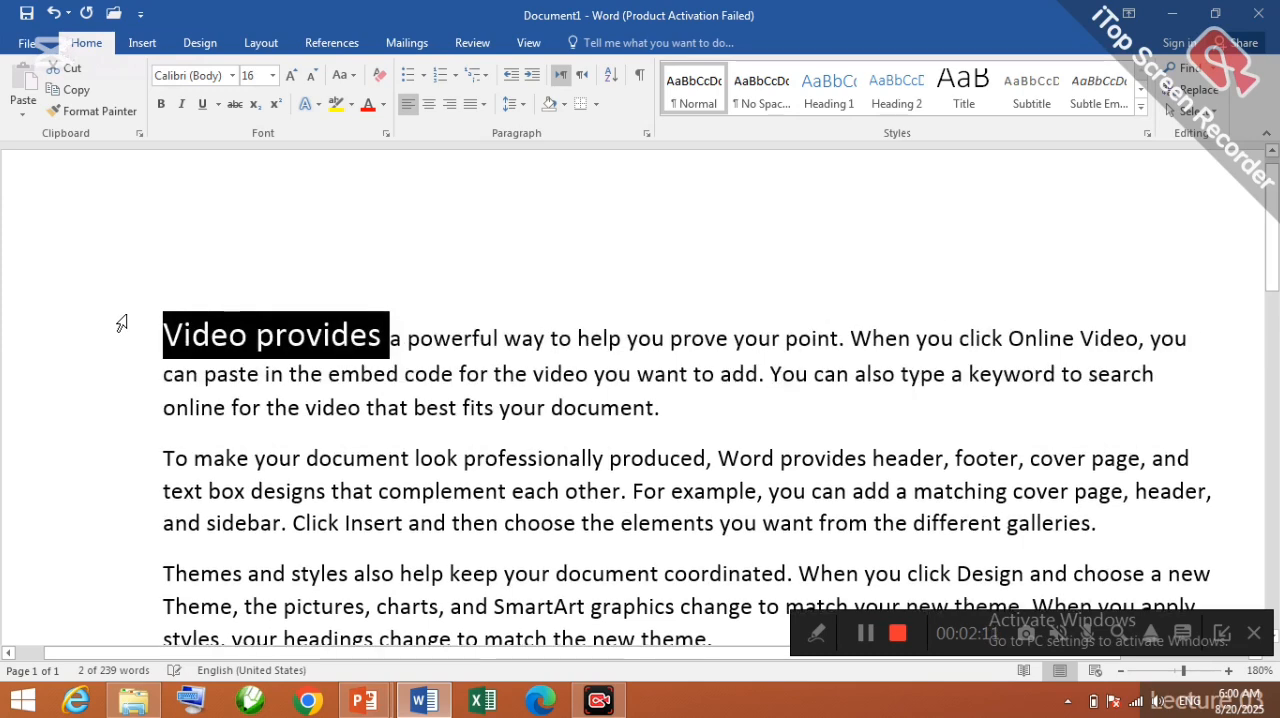
key("ctrl+shift+period")
key("ctrl+shift+period")
key("ctrl+shift+period")
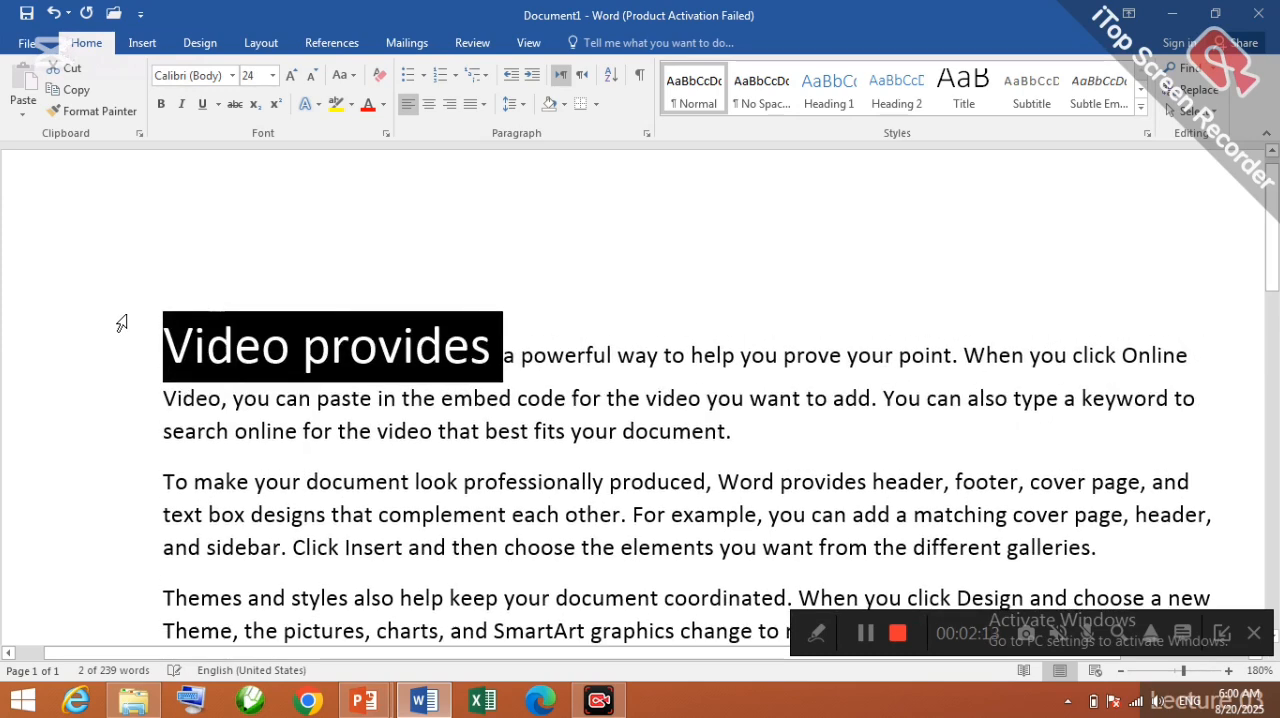
key("ctrl+shift+period")
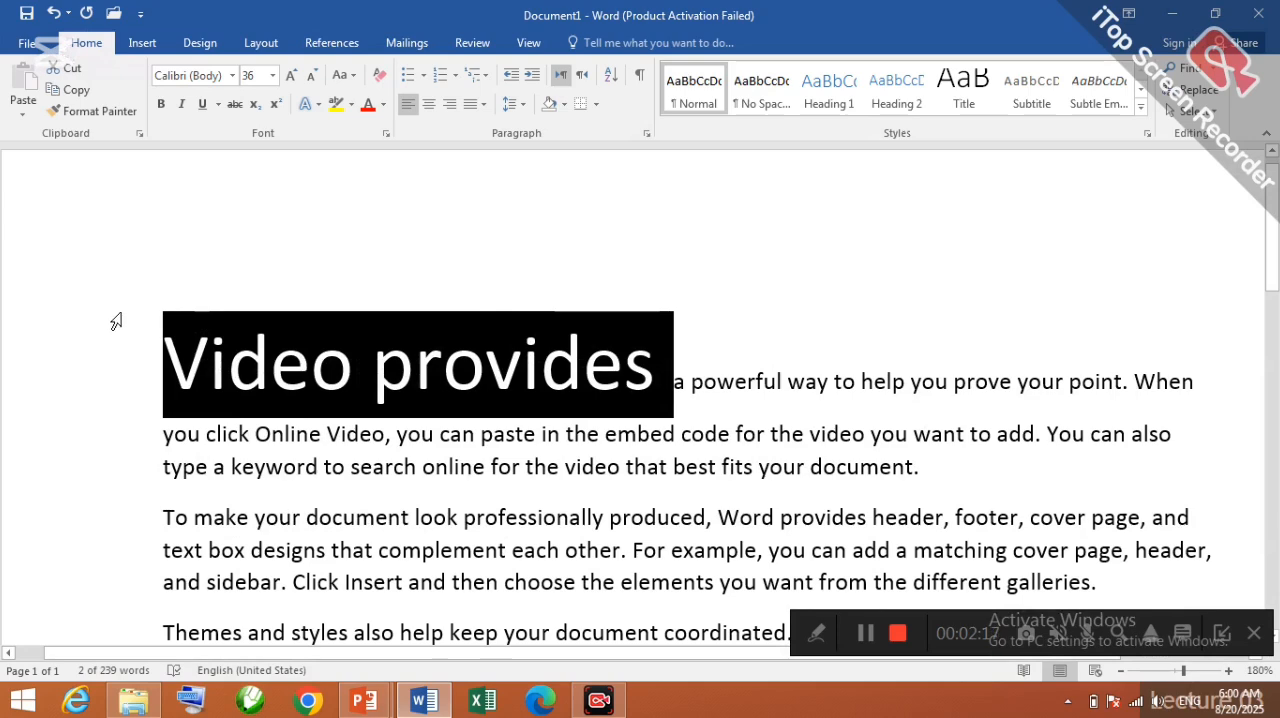
Step: Reduce the font size of "Video provides" to 18
left_click(461, 613)
key("ctrl+shift+comma")
key("ctrl+shift+comma")
key("ctrl+shift+comma")
key("ctrl+shift+comma")
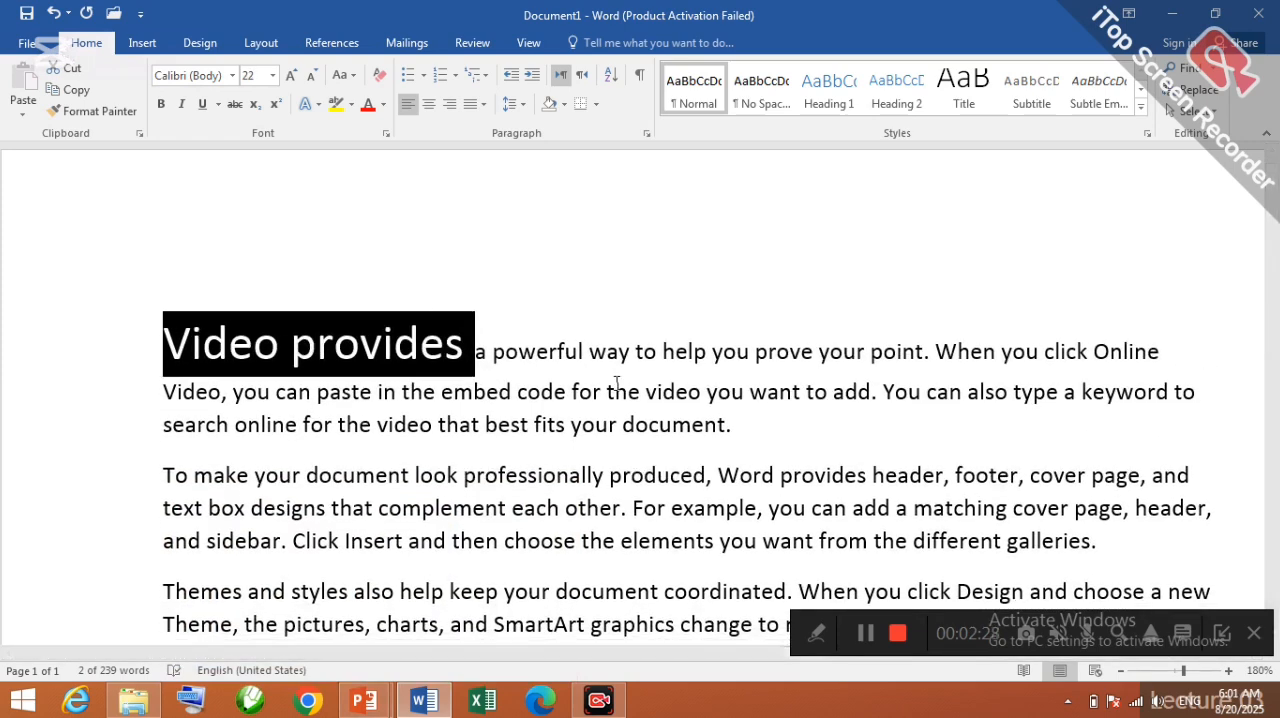
key("ctrl+shift+comma")
key("ctrl+shift+comma")
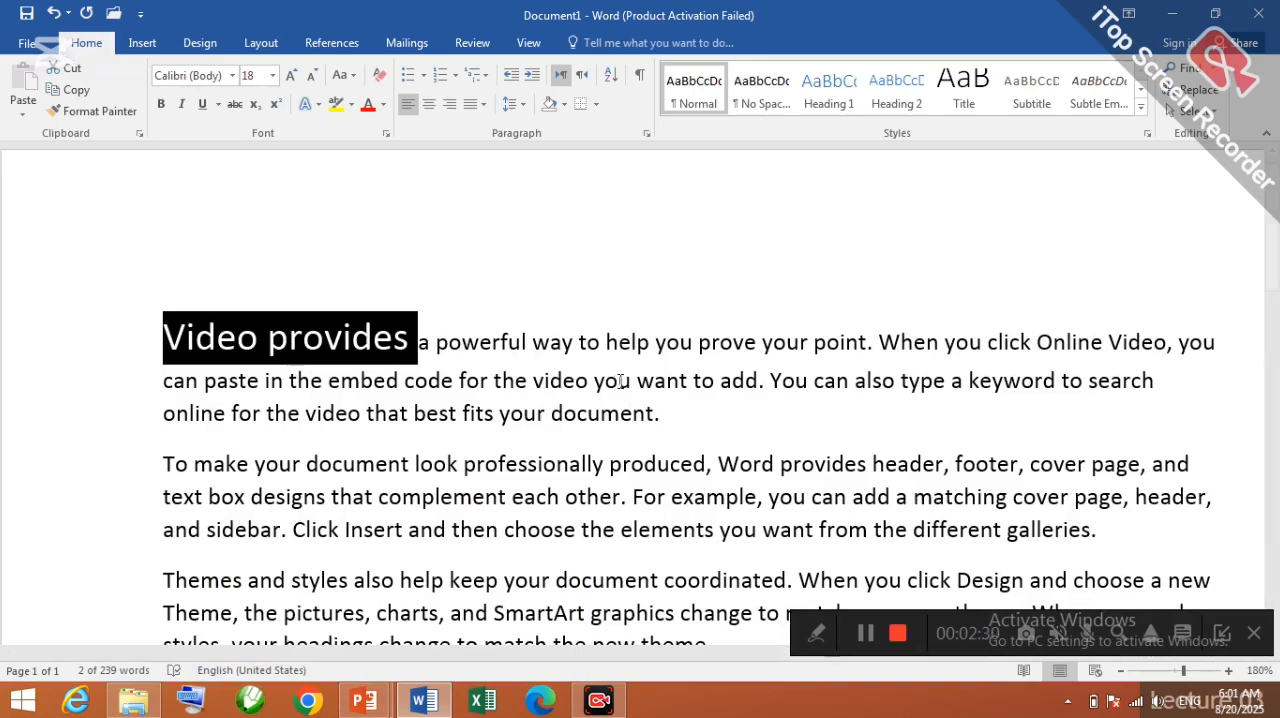
Step: Put "Video provides" in its own paragraph above the rest of the text and center it
left_click(864, 633)
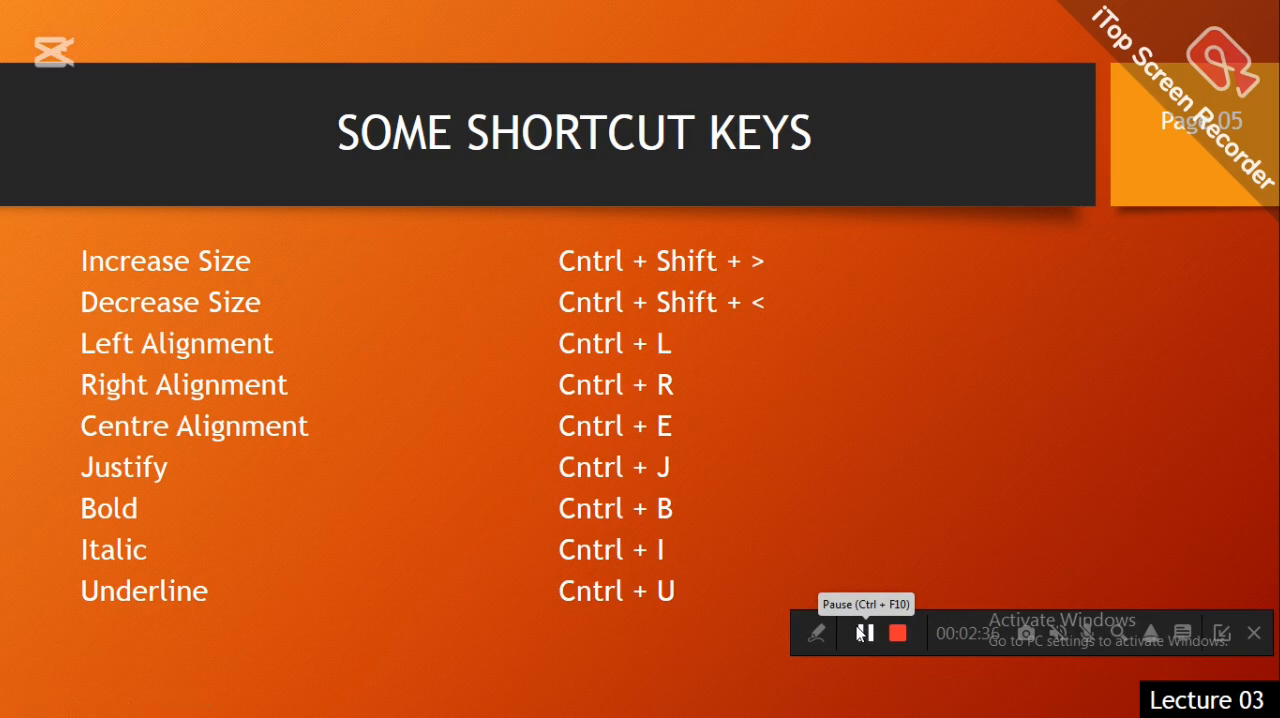
left_click(864, 633)
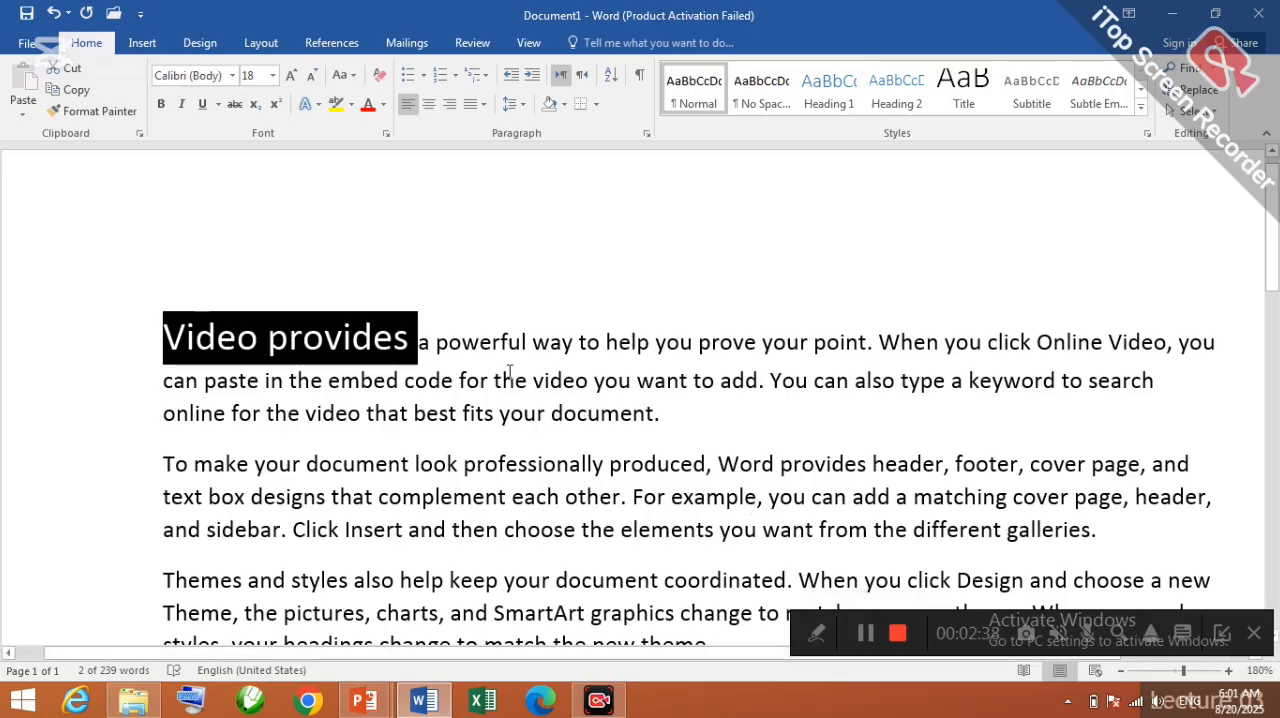
key("ctrl+e")
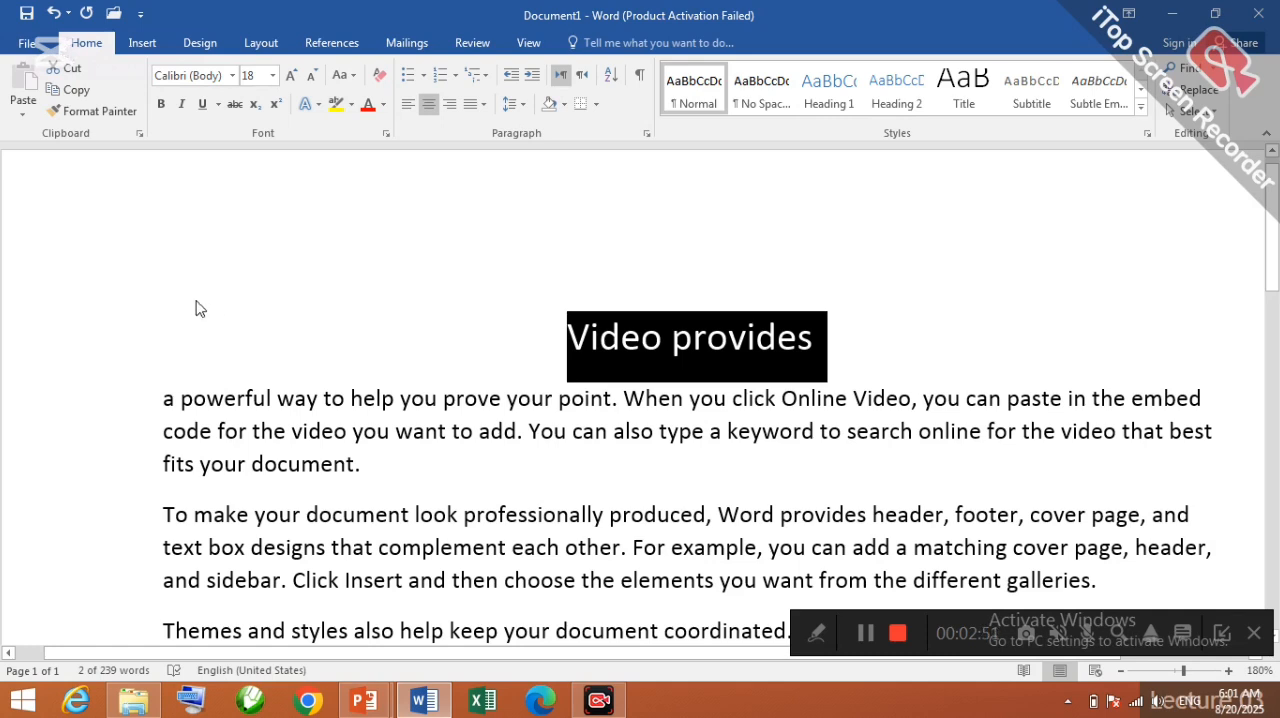
Step: Try left, center and right alignment on the "Video provides" line, ending with right alignment
key("ctrl+l")
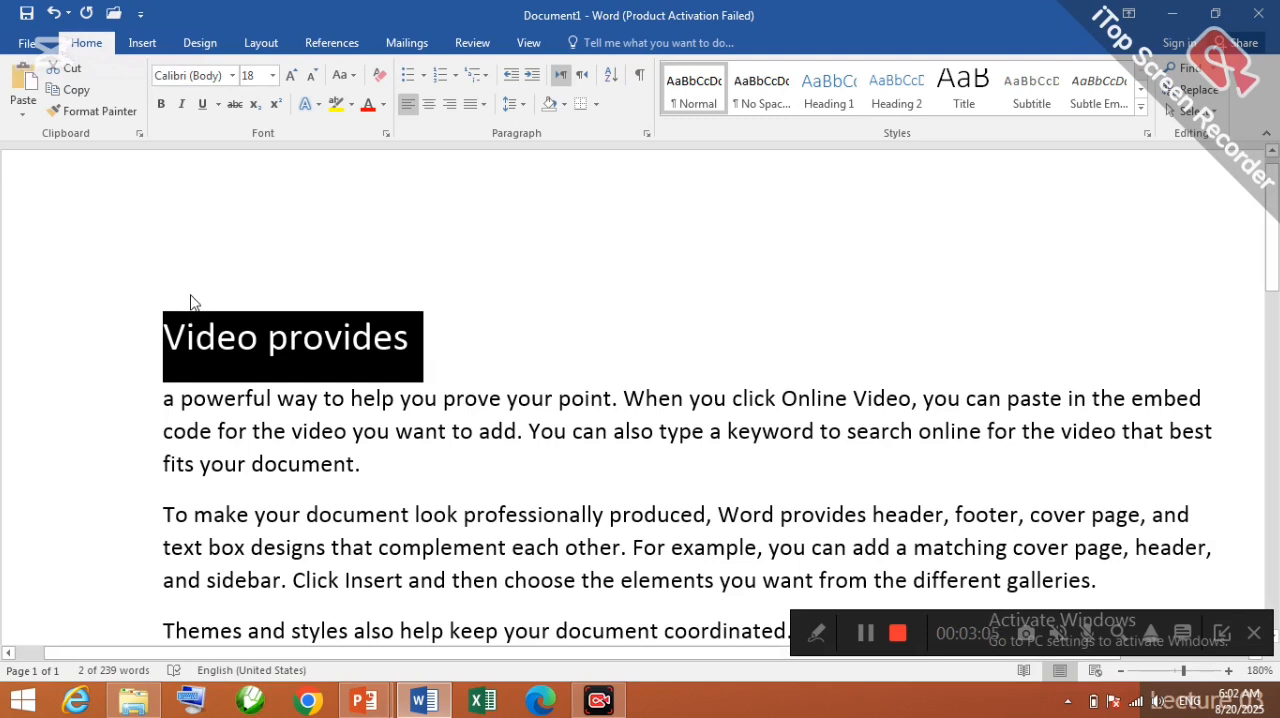
key("ctrl+e")
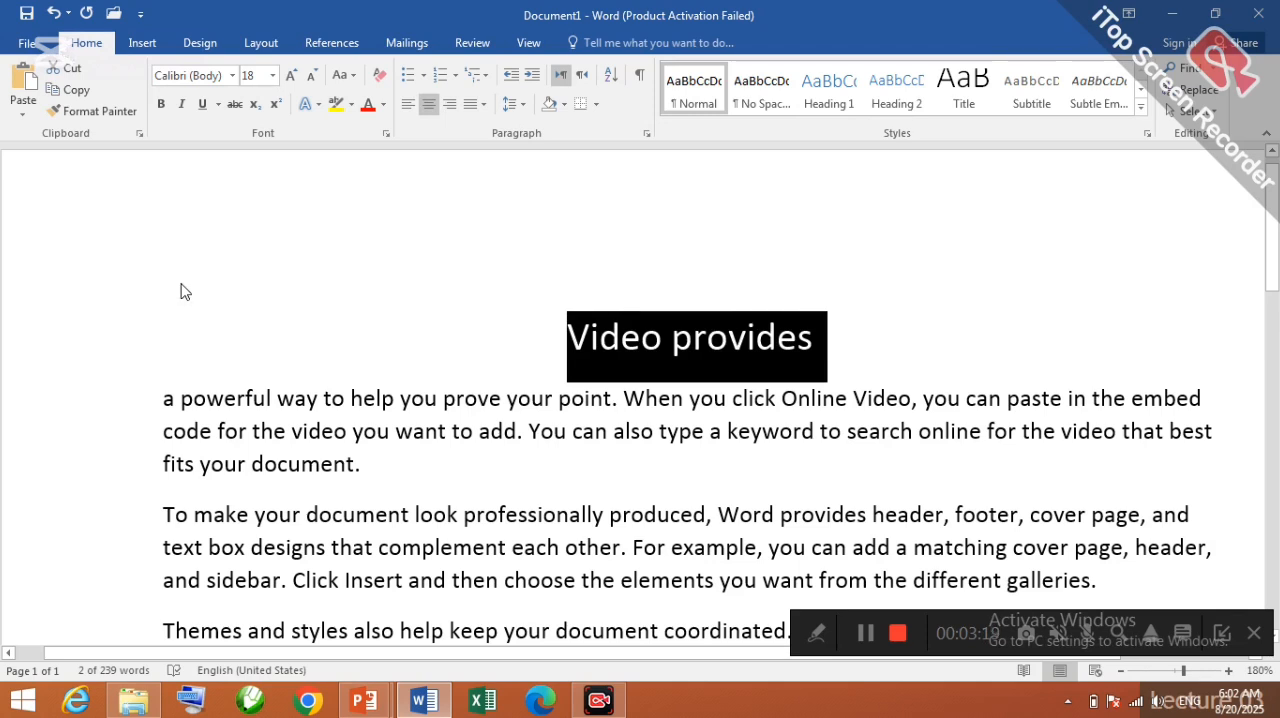
key("ctrl+r")
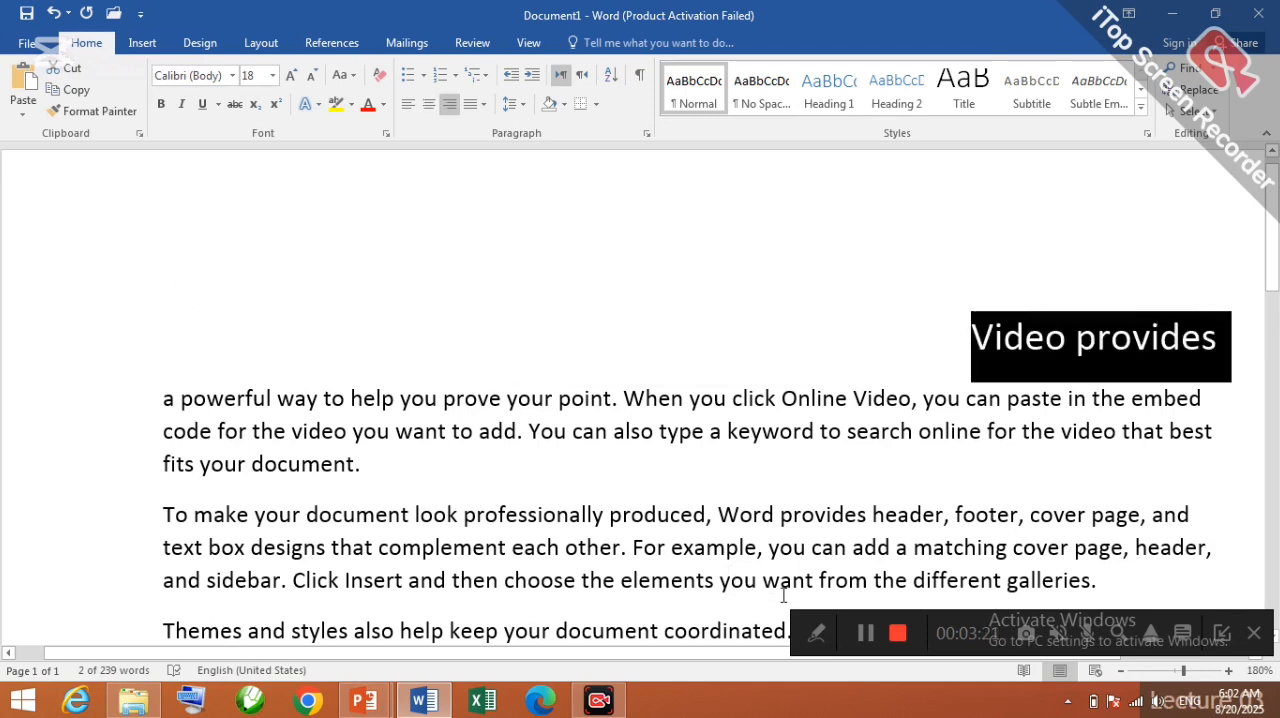
left_click(853, 621)
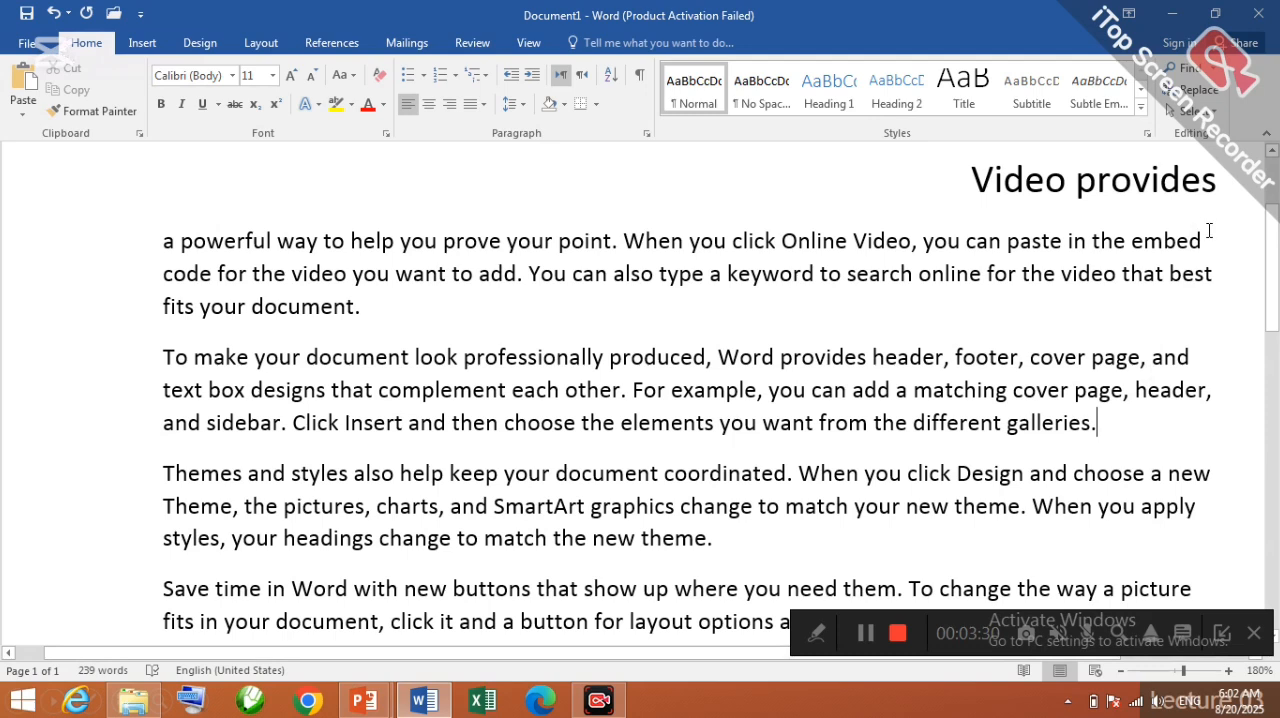
Step: Justify all the text in the document
left_click_drag(1195, 240, 1178, 494)
left_click(895, 390)
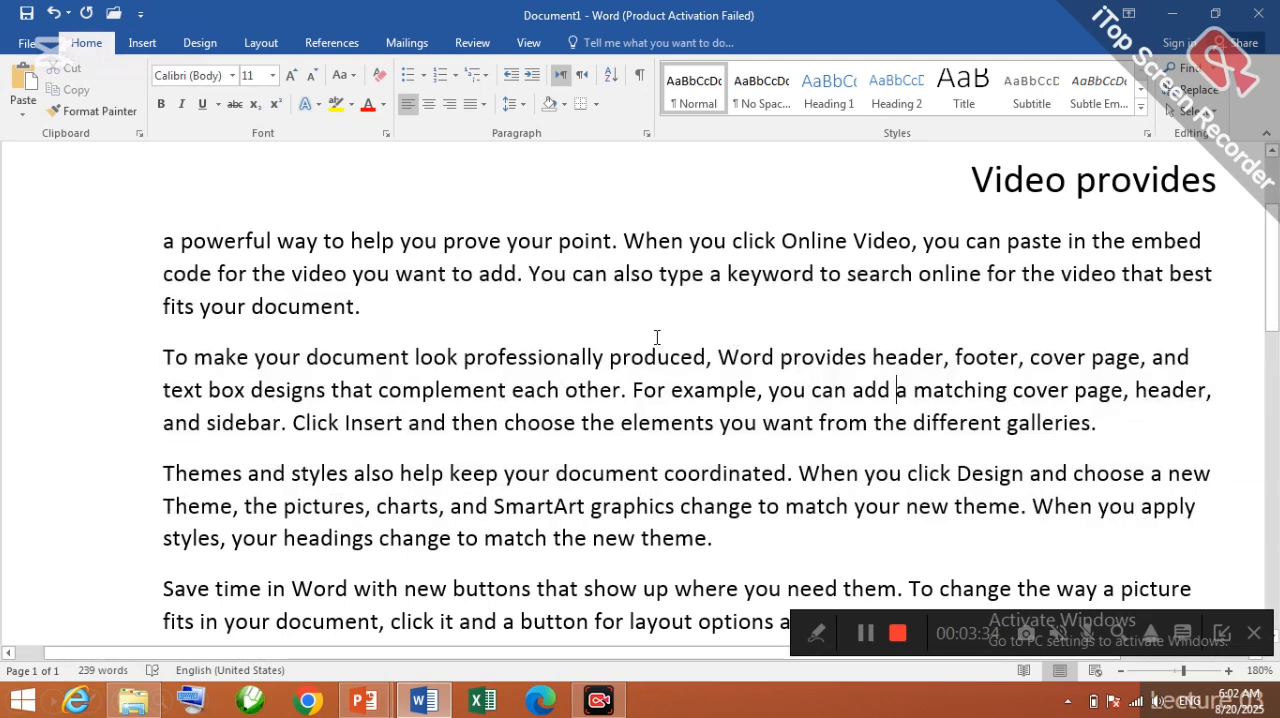
scroll(589, 321, "up", 1)
scroll(589, 321, "up", 1)
key("ctrl+a")
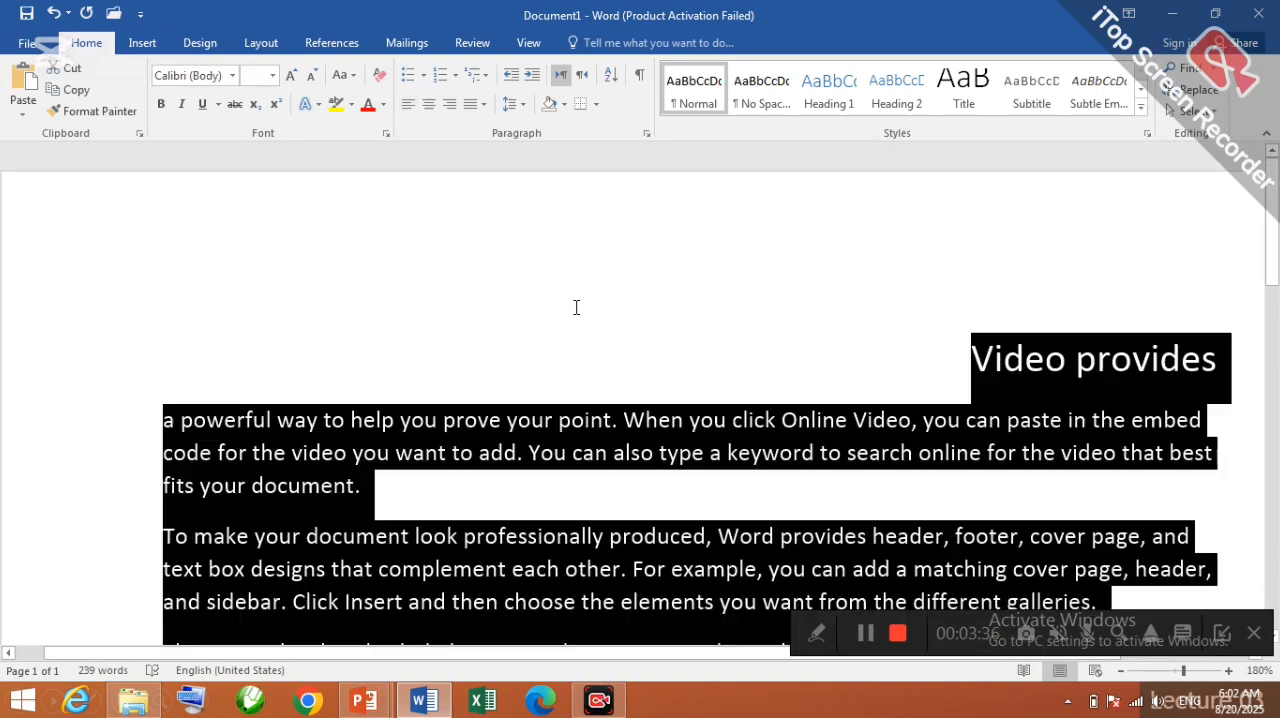
scroll(946, 274, "down", 10)
scroll(943, 278, "up", 9)
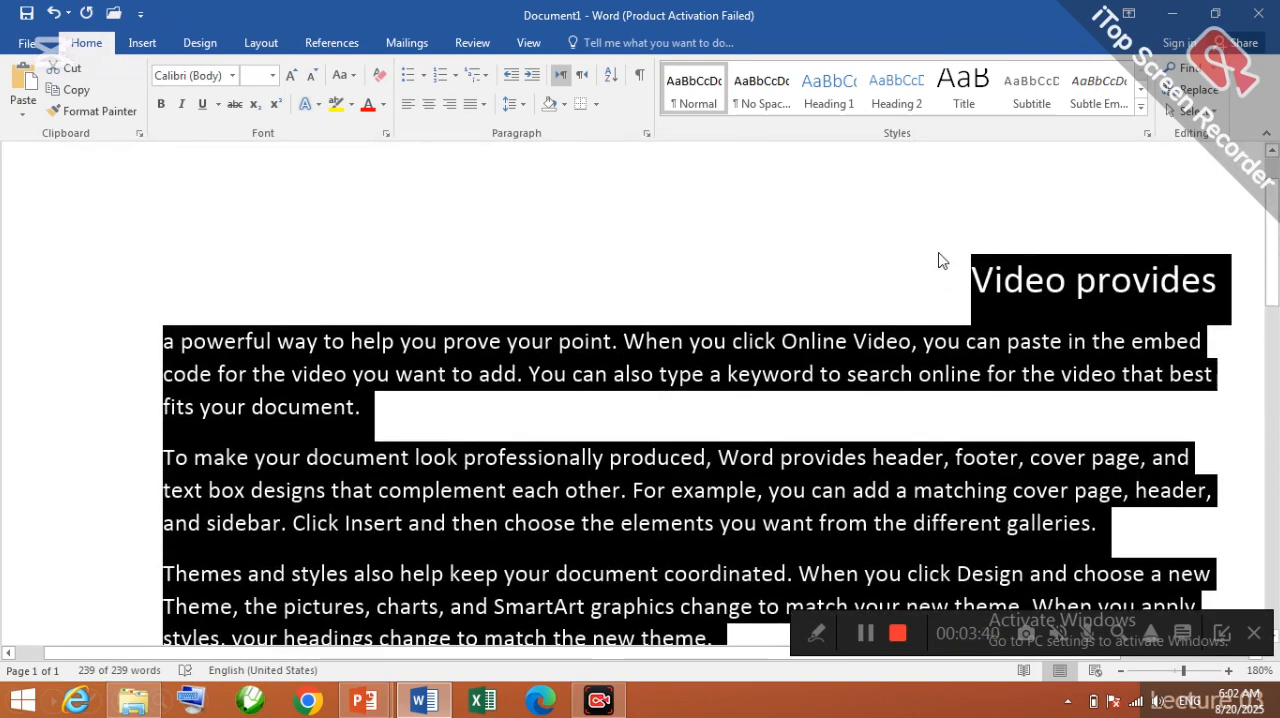
key("ctrl+j")
scroll(1195, 387, "down", 3)
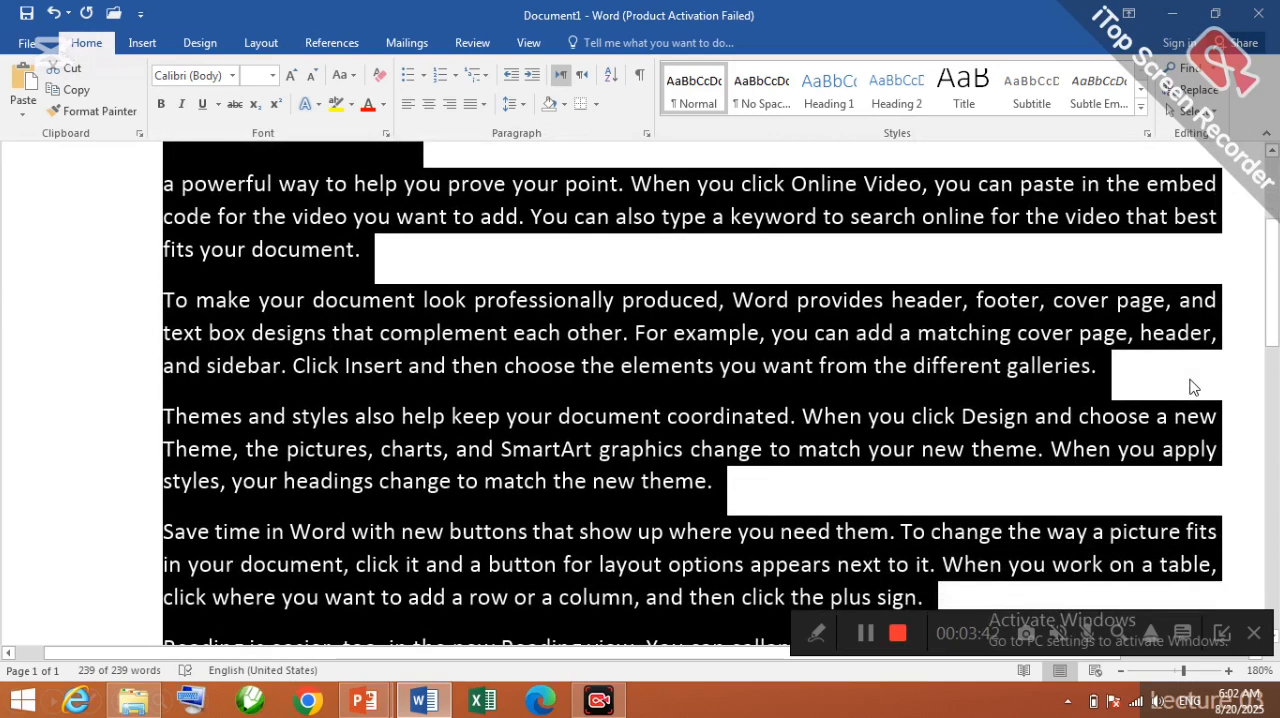
left_click(1218, 188)
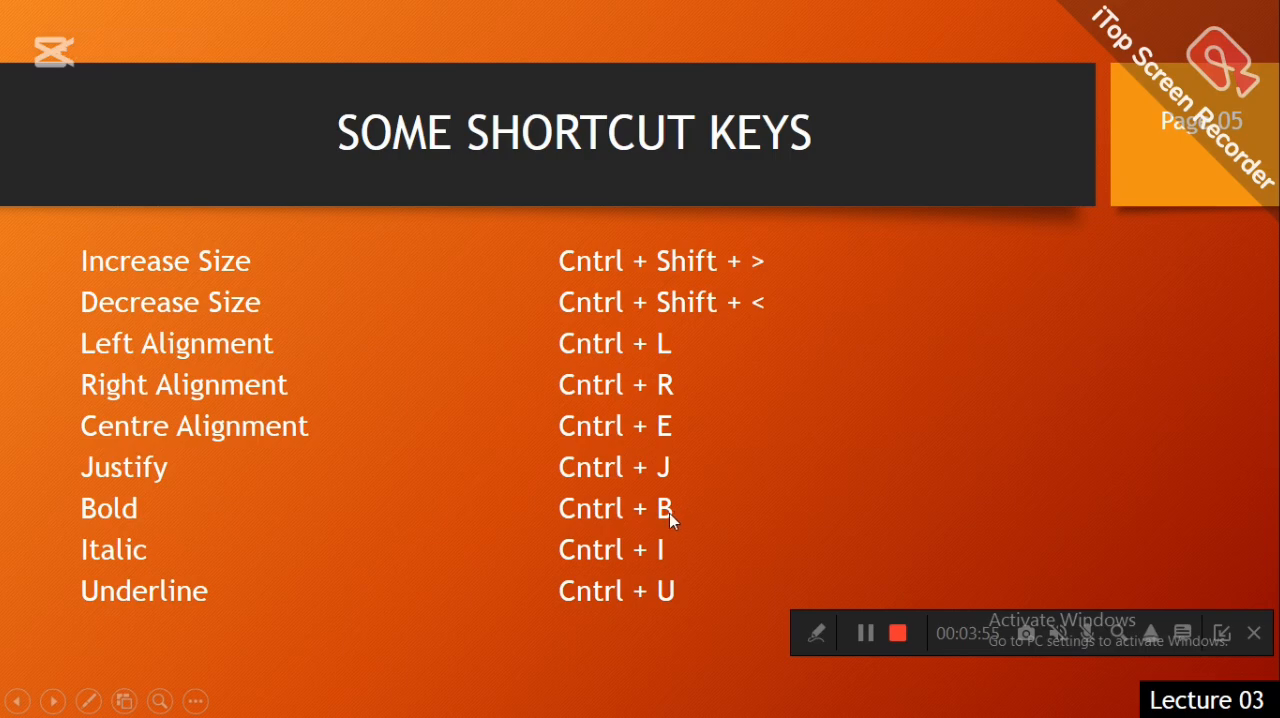
Step: Switch back to Word and toggle bold on and off for the "Video provides" line
key("alt+Tab")
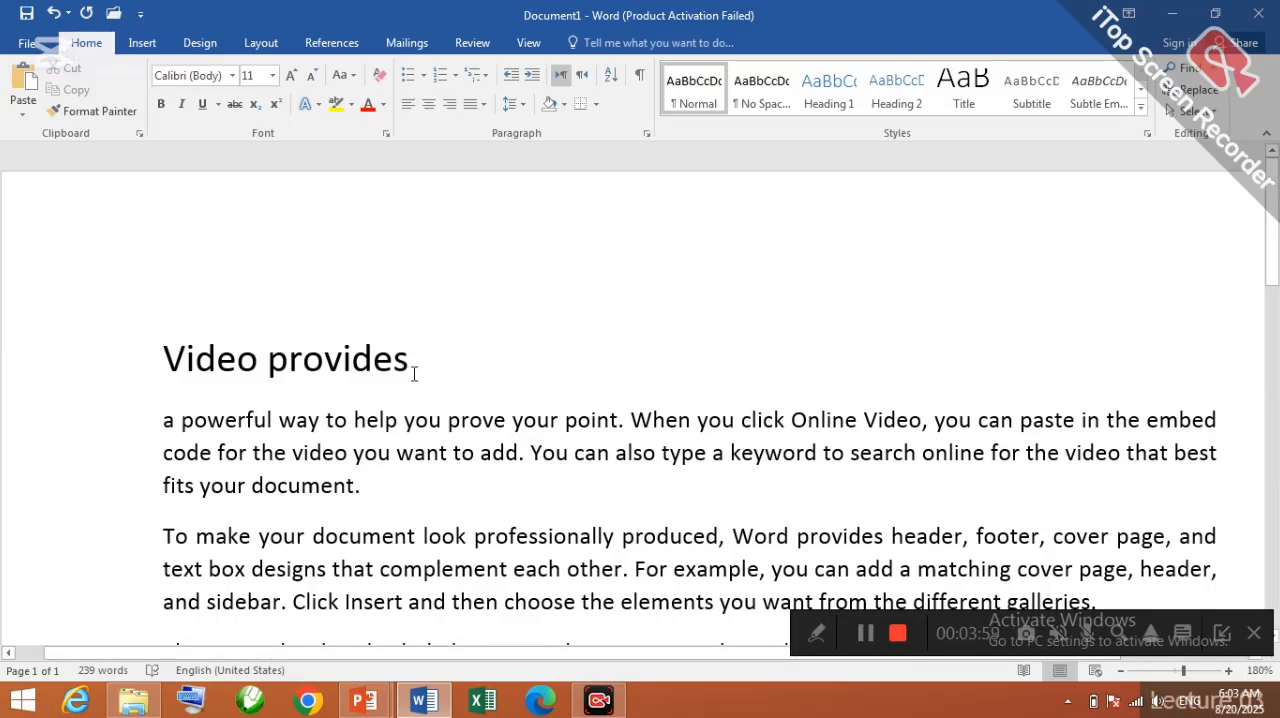
left_click_drag(415, 373, 165, 362)
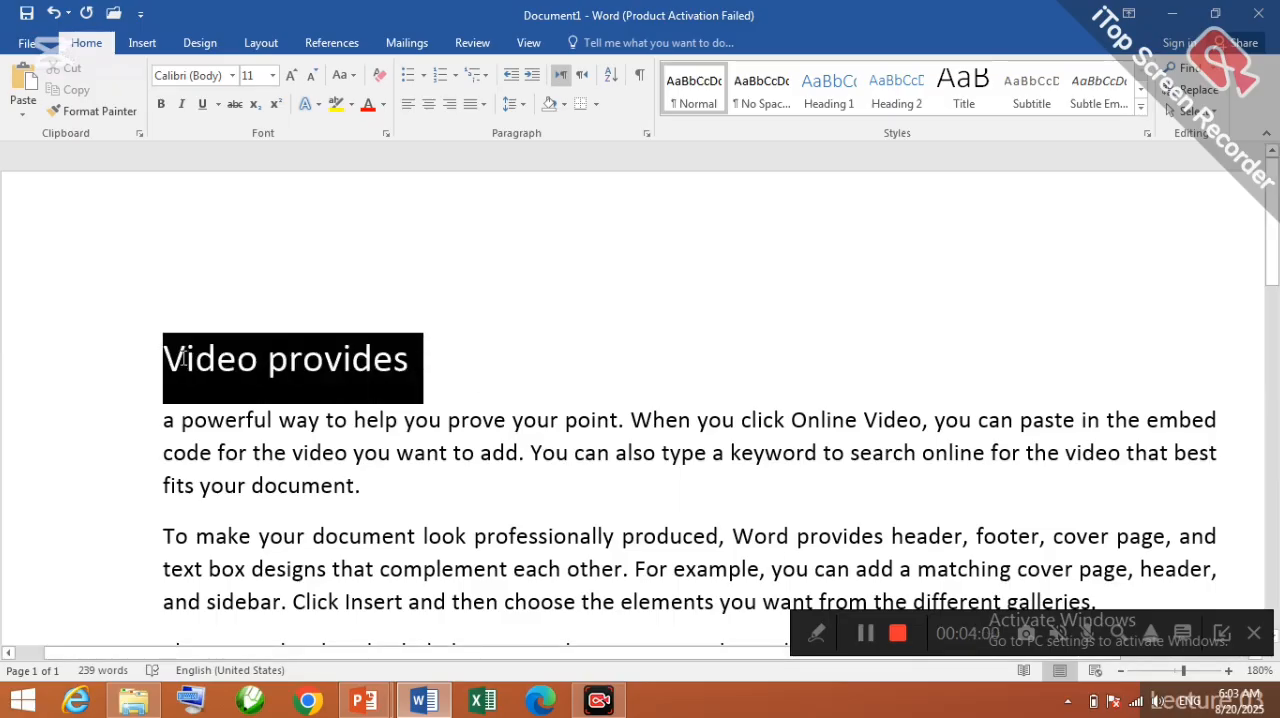
left_click(158, 106)
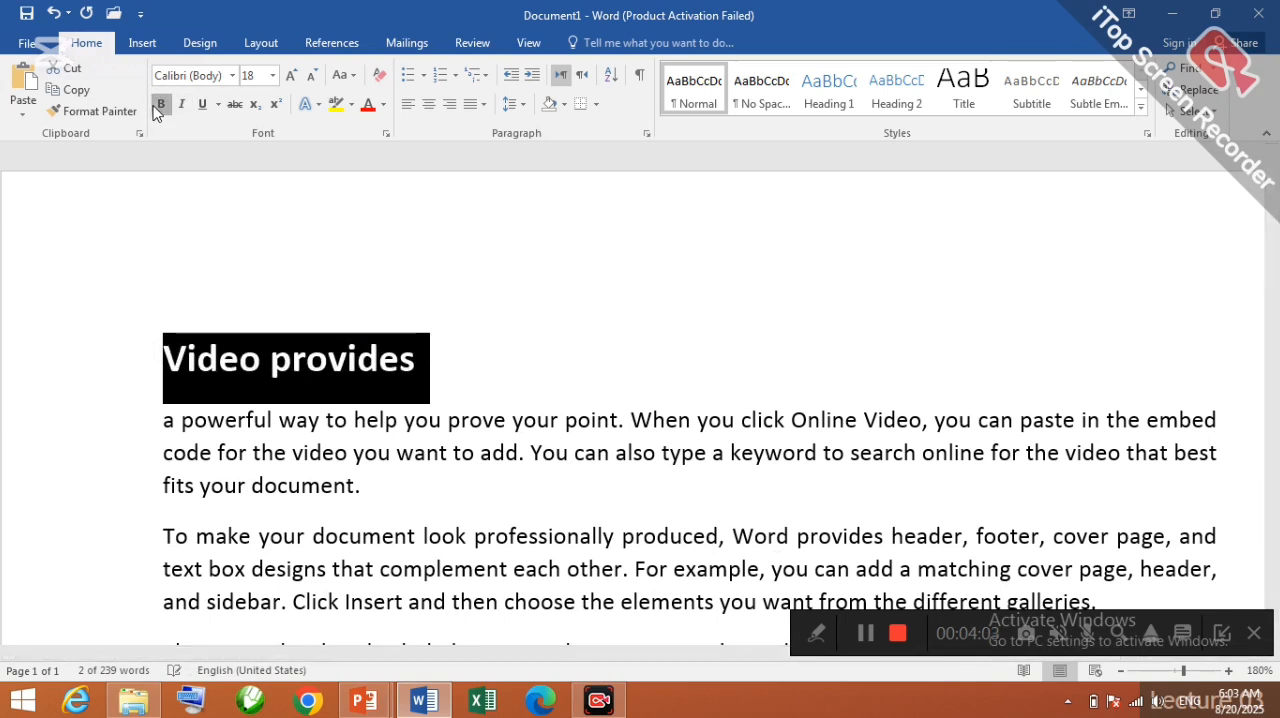
left_click(158, 107)
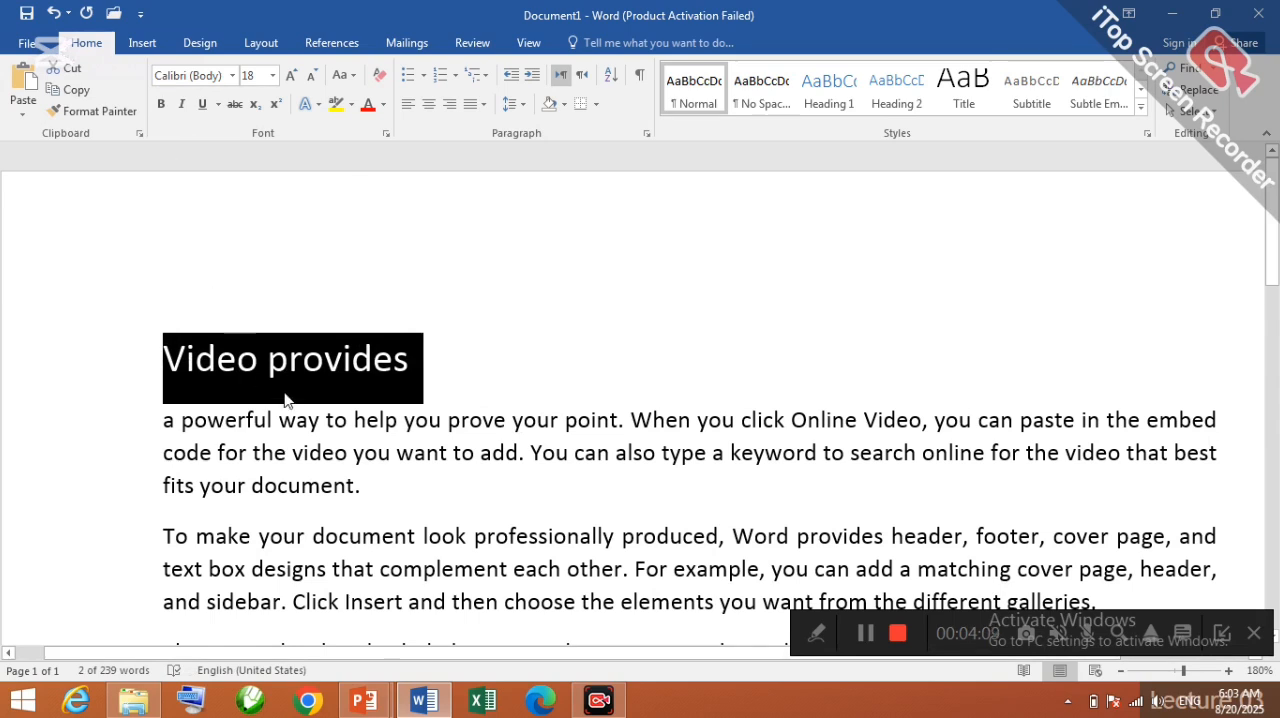
Step: Make the "Video provides" line bold again and remove the bold formatting
key("ctrl+b")
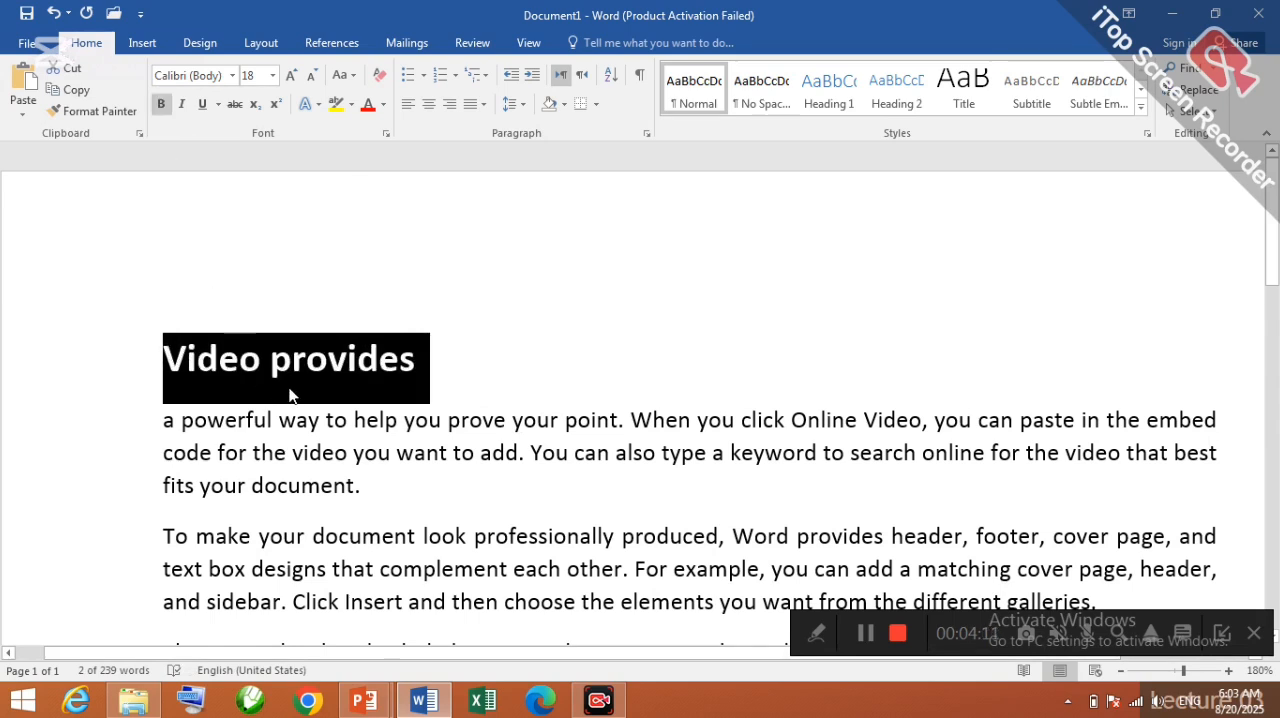
left_click(346, 360)
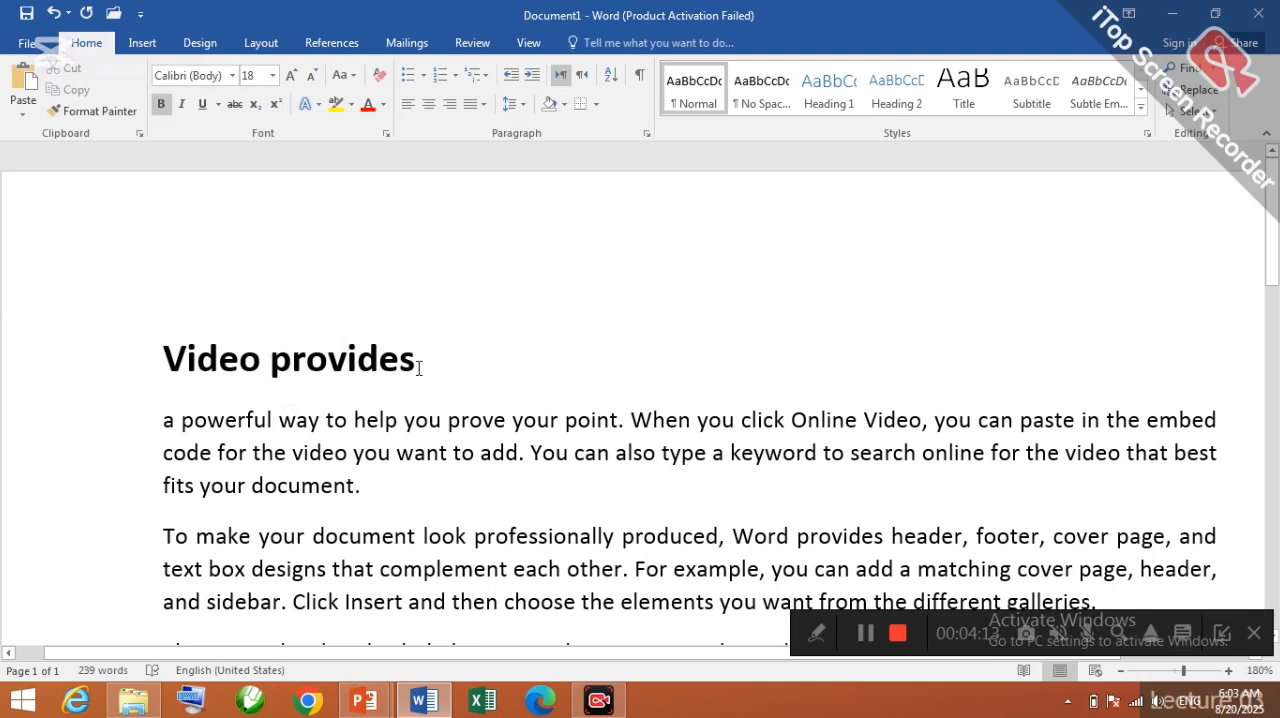
left_click_drag(419, 368, 126, 368)
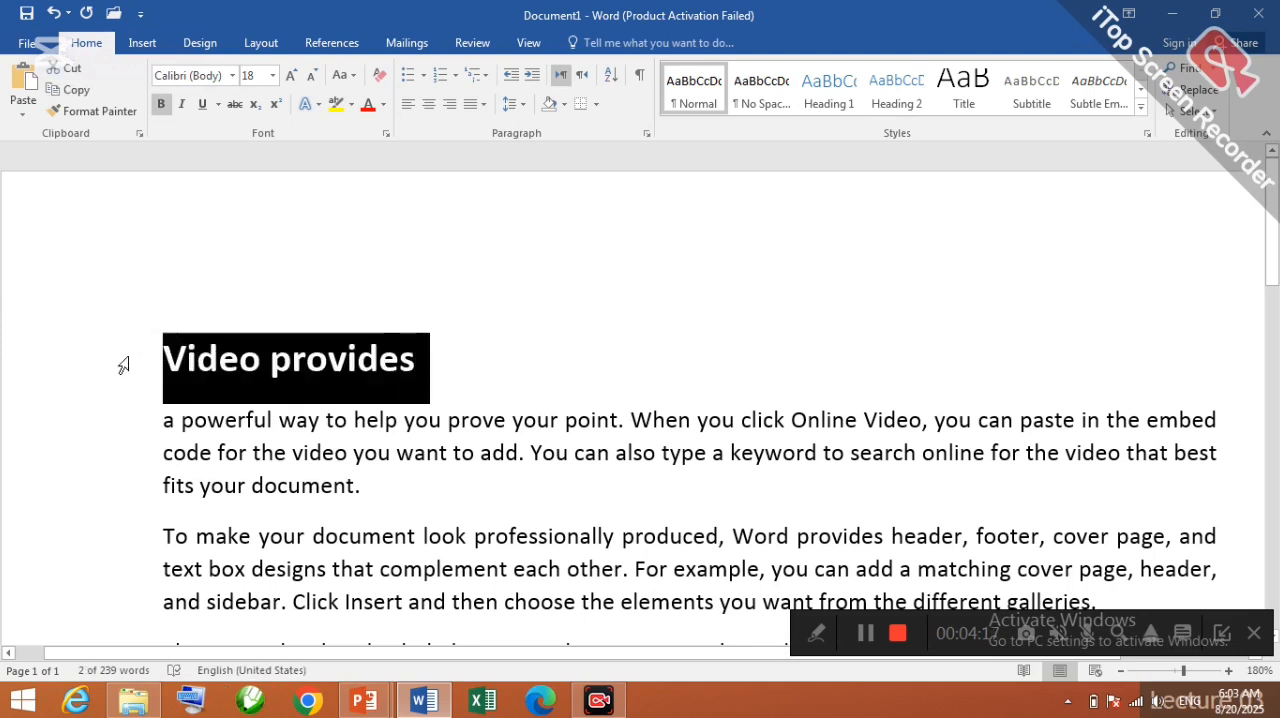
key("ctrl+b")
left_click(418, 362)
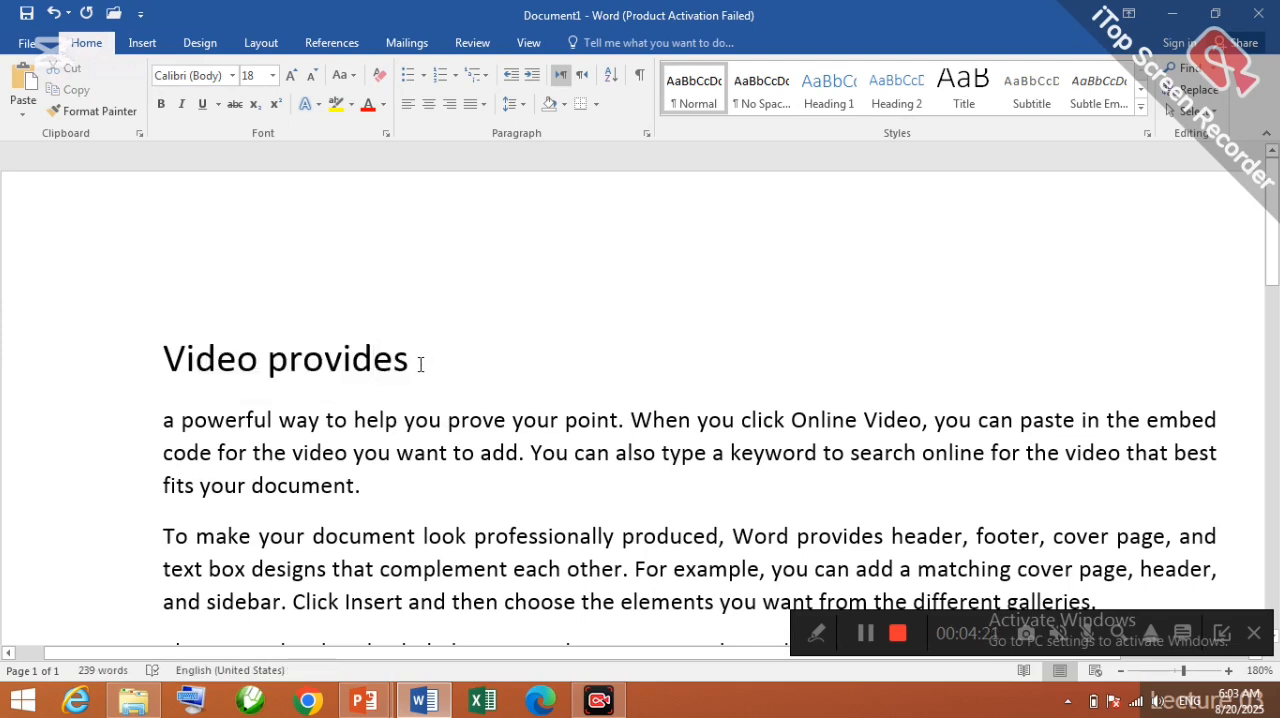
Step: Make the words "a powerful way to help you prove" bold in the first body paragraph
left_click_drag(511, 421, 164, 421)
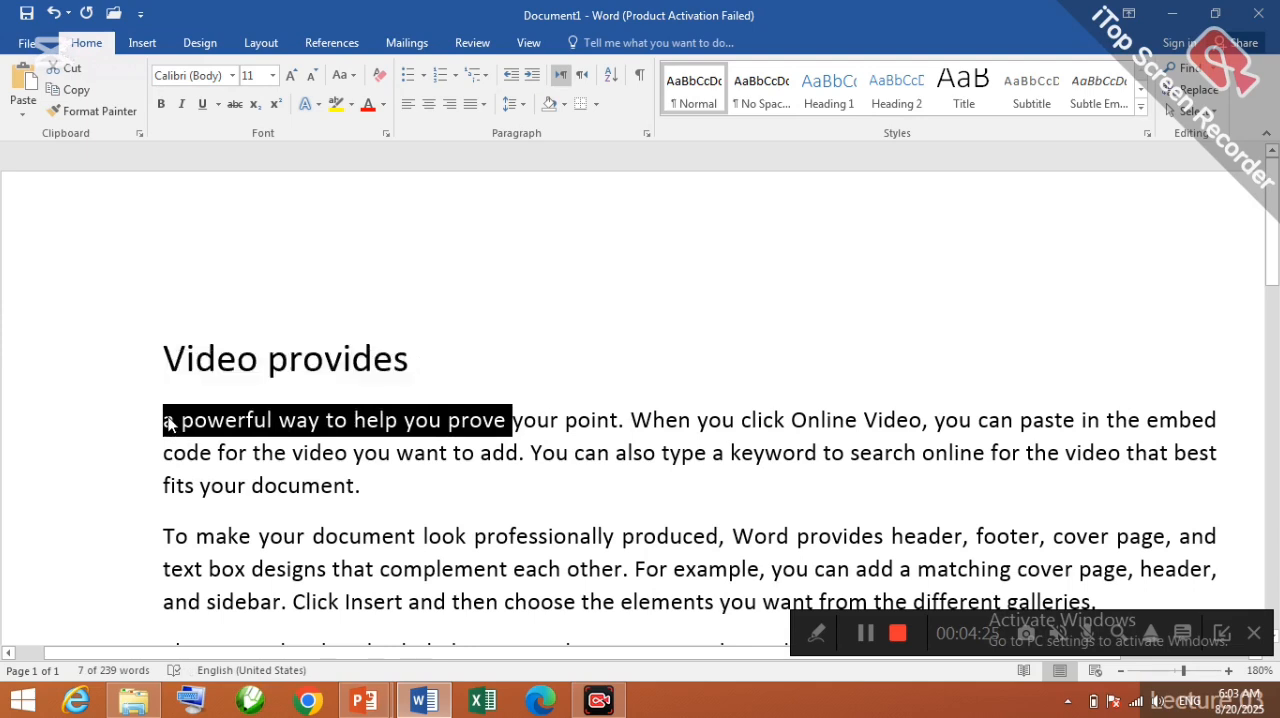
key("ctrl+b")
left_click(500, 474)
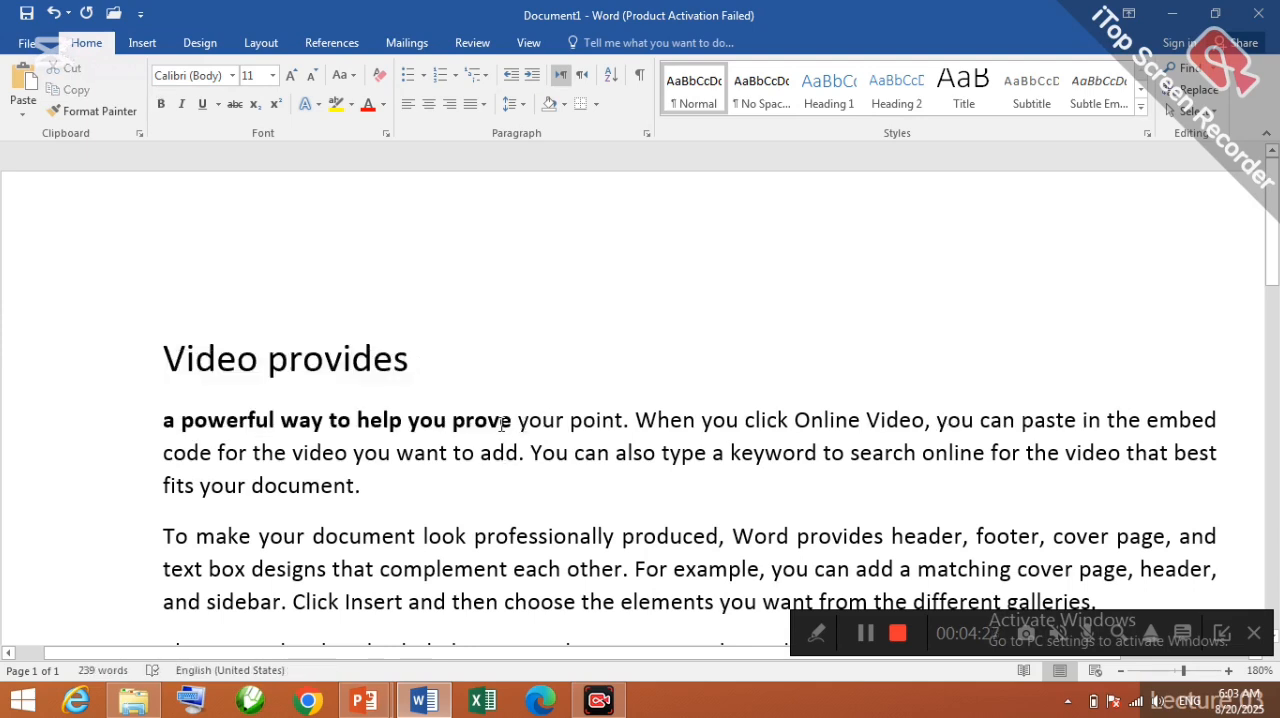
left_click_drag(502, 421, 357, 421)
left_click(380, 450)
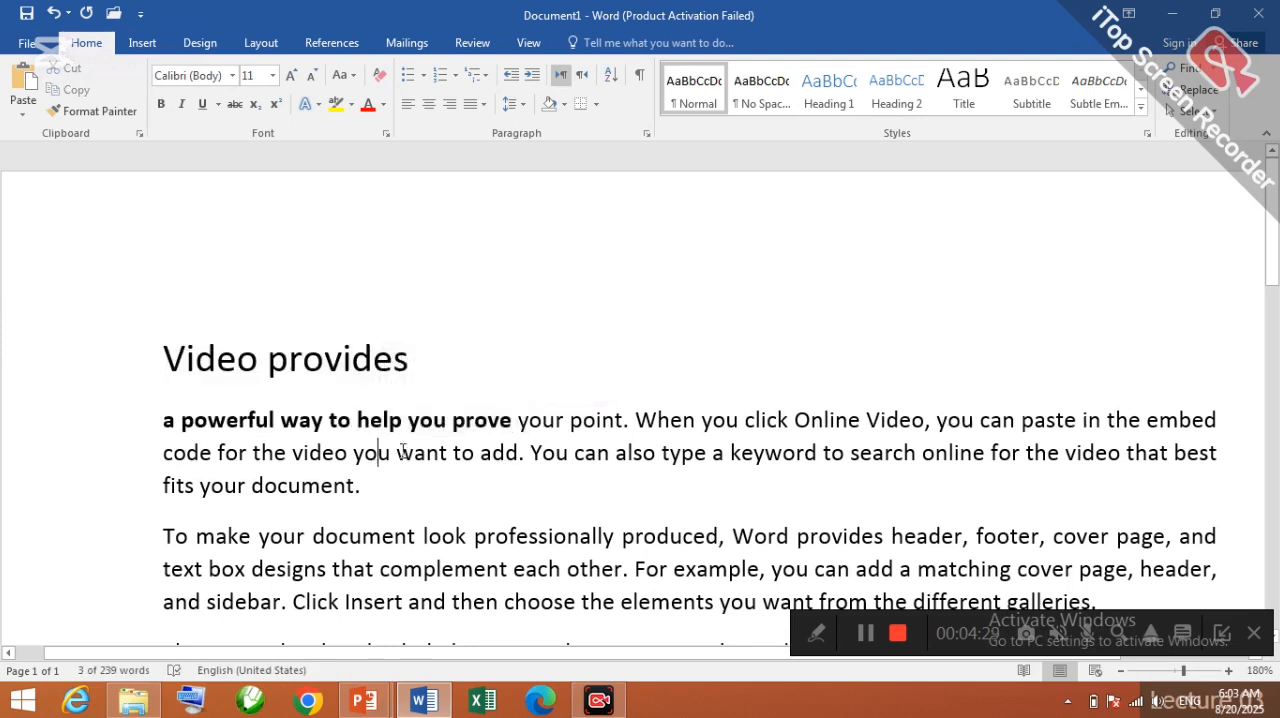
Step: Italicize the bold phrase "a powerful way to help you prove"
left_click_drag(514, 421, 160, 420)
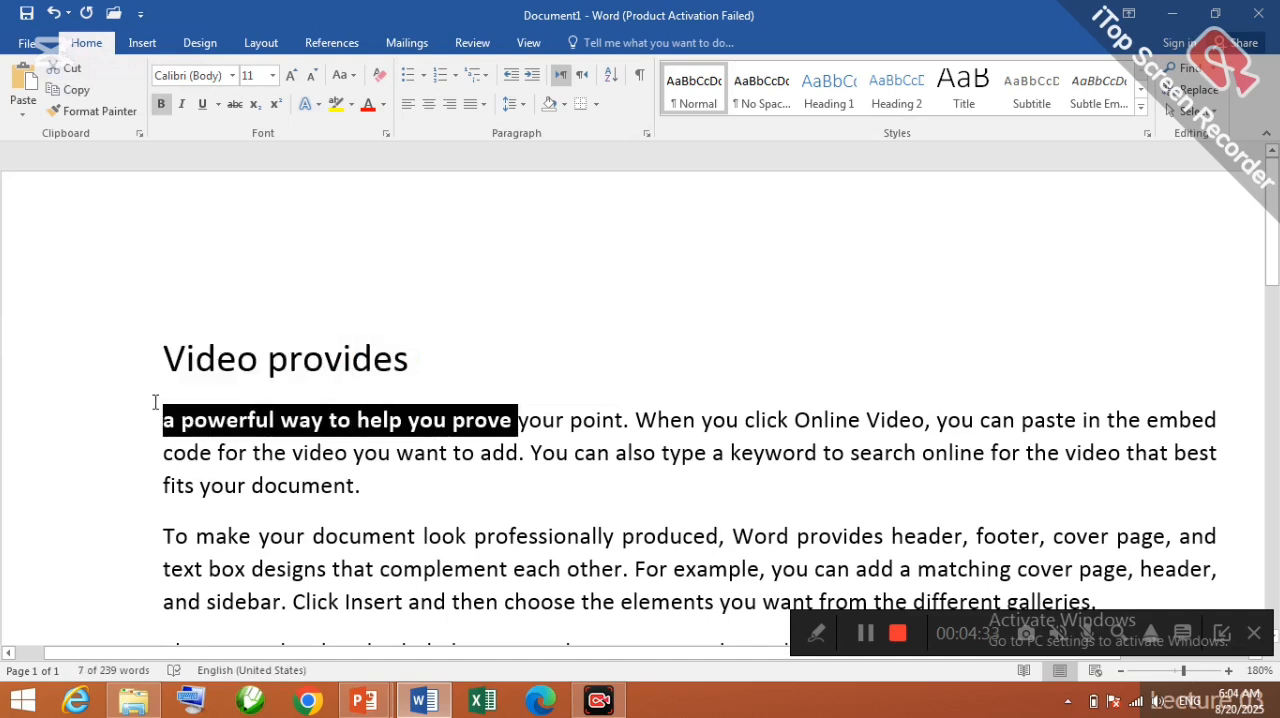
key("ctrl+i")
left_click(350, 358)
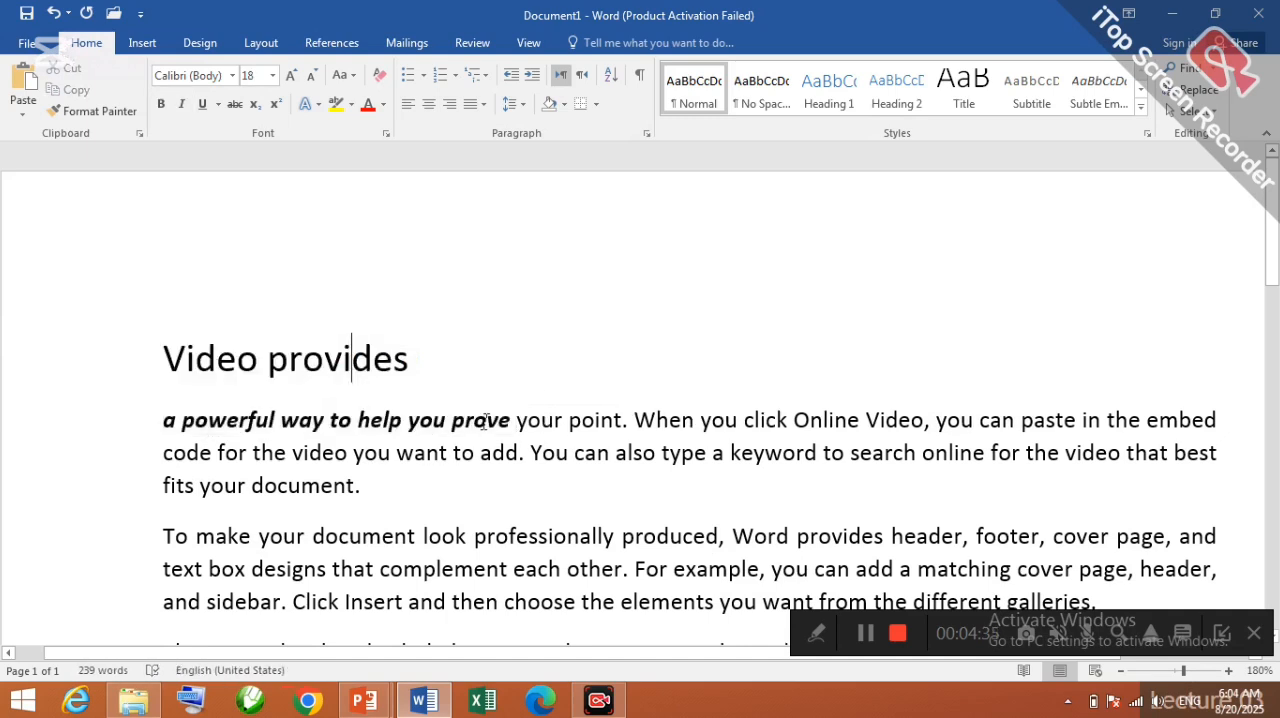
left_click_drag(544, 399, 678, 417)
left_click(623, 499)
left_click_drag(358, 421, 447, 425)
left_click(447, 424)
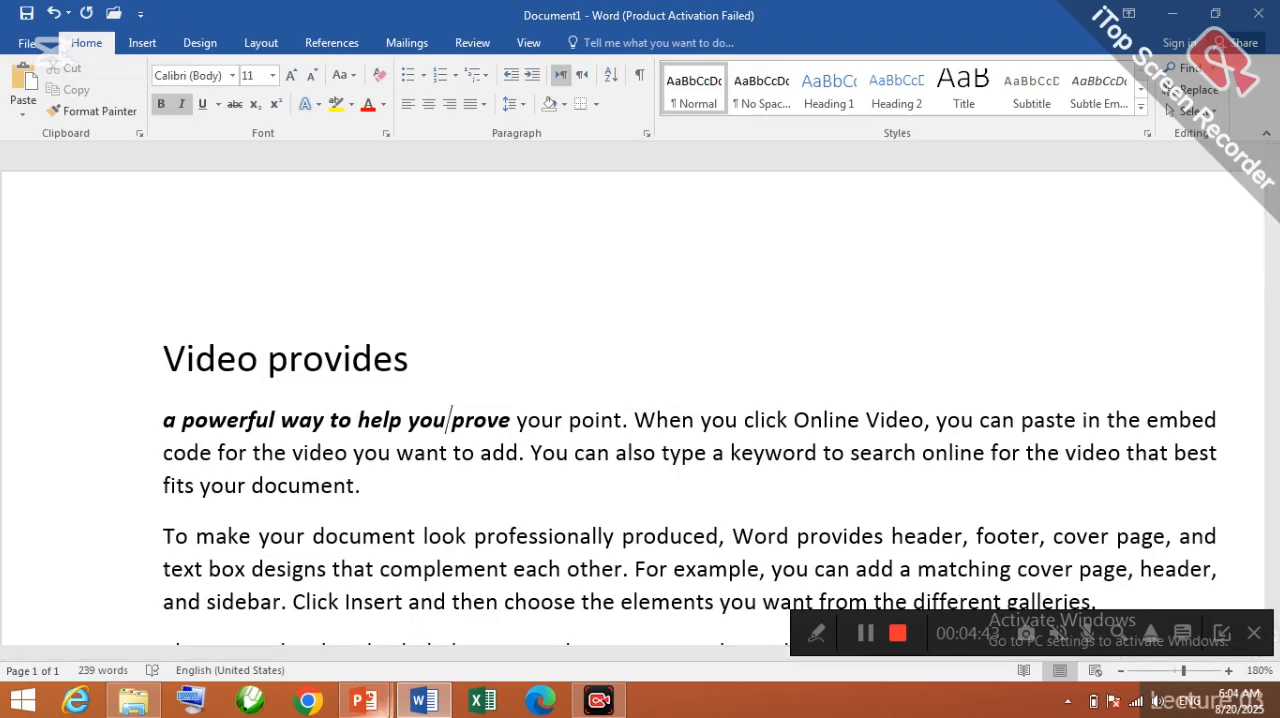
Step: Switch to the PowerPoint slide to check the list of shortcut keys and return to the Word document
mouse_move(364, 700)
left_click(445, 615)
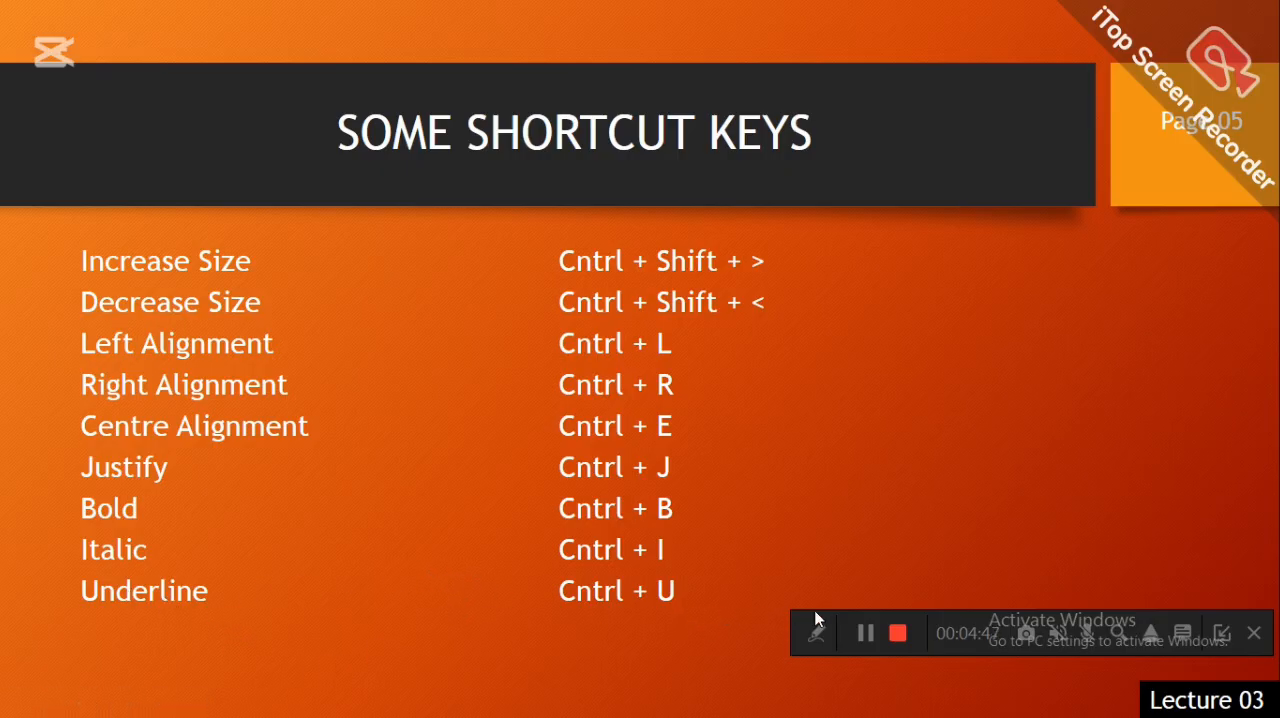
key("alt+Tab")
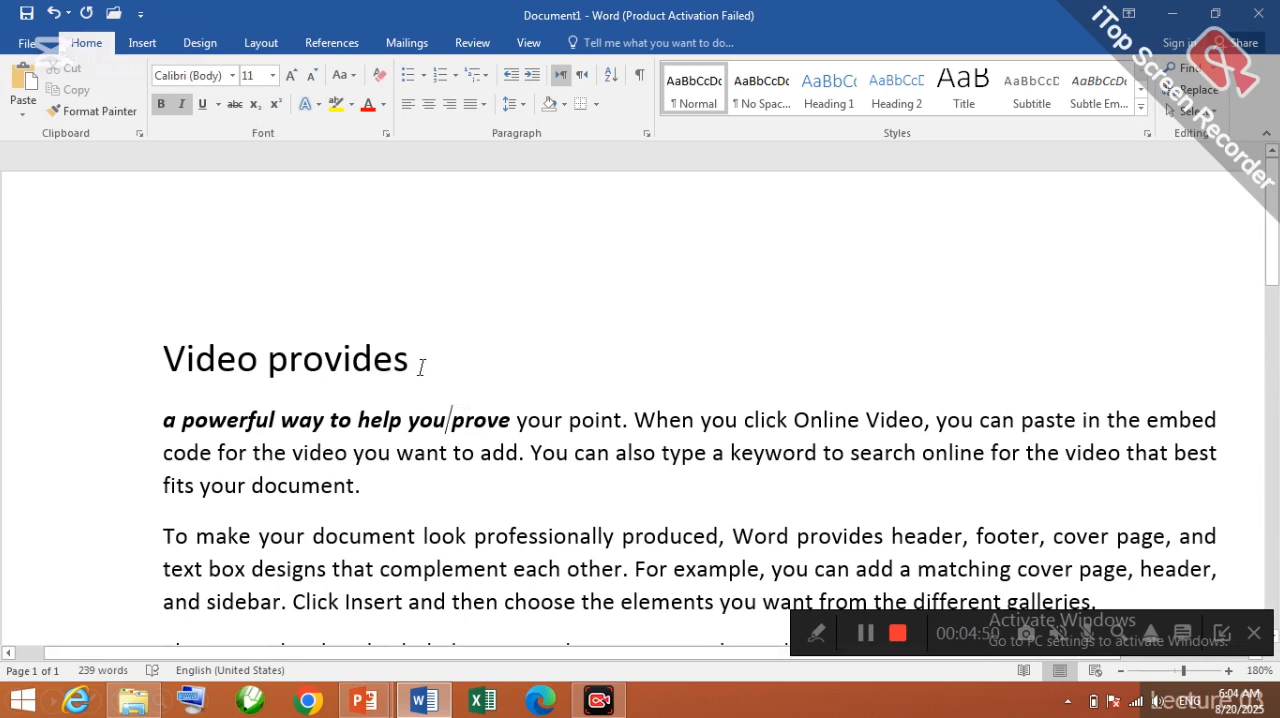
Step: Underline the "Video provides" line
left_click_drag(417, 363, 184, 346)
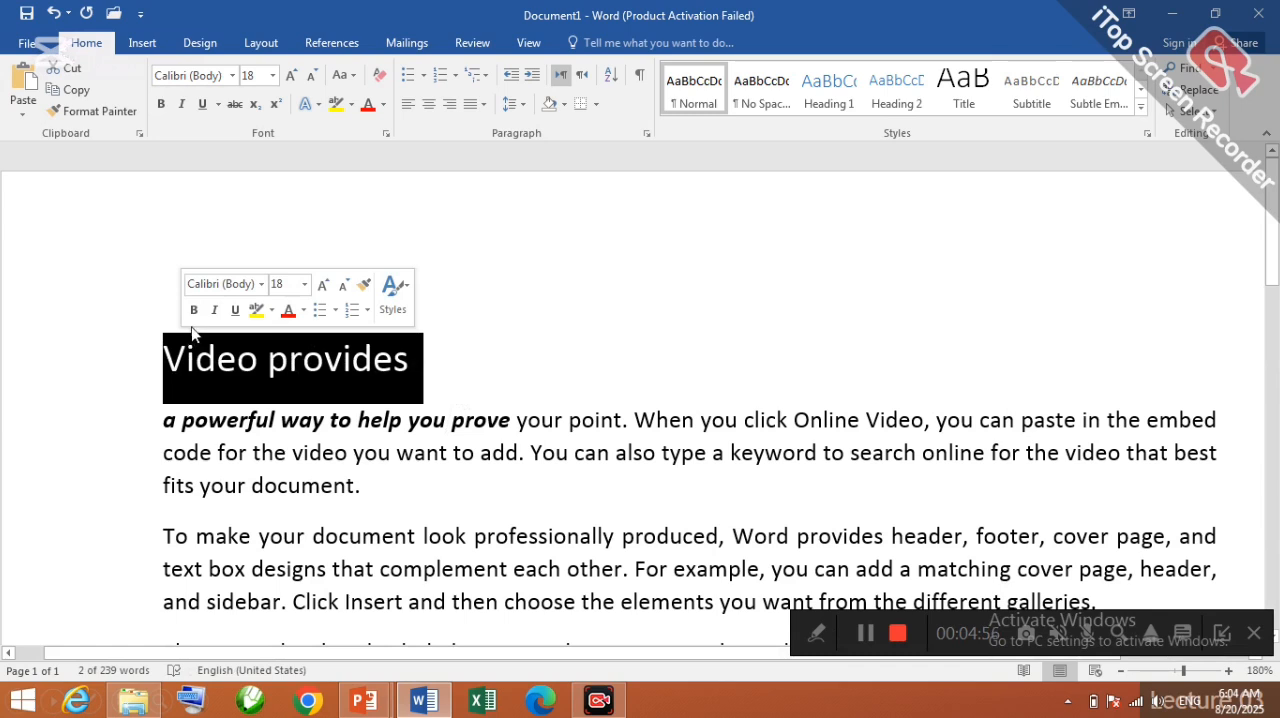
left_click(486, 362)
left_click_drag(486, 362, 204, 350)
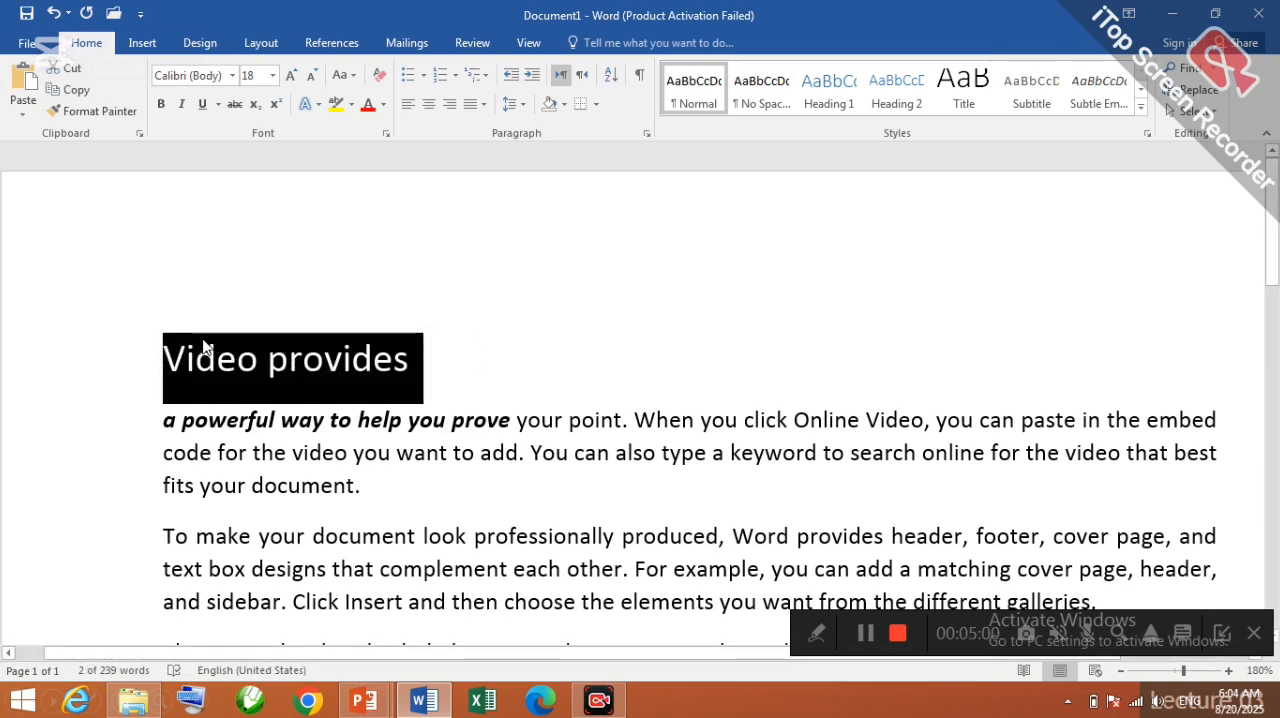
key("ctrl+u")
left_click(376, 330)
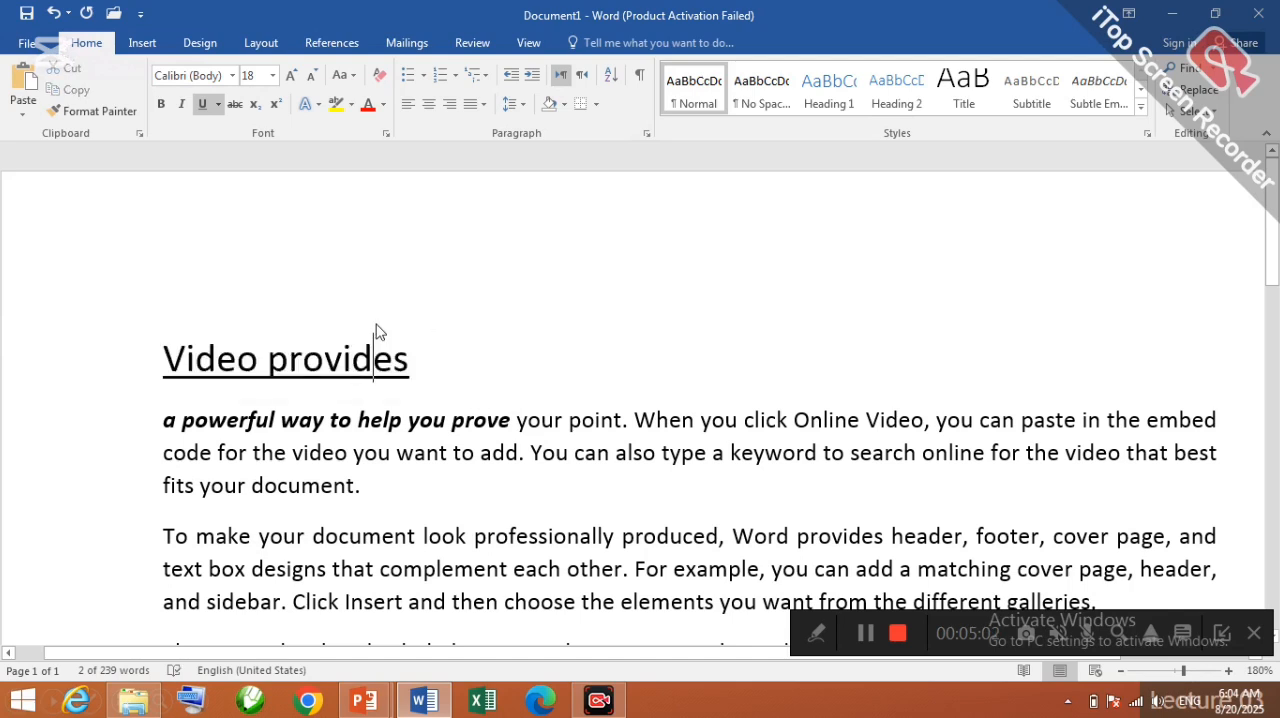
Step: Remove the underline from the "Video provides" line and switch to the PowerPoint shortcut slide
left_click_drag(421, 375, 184, 360)
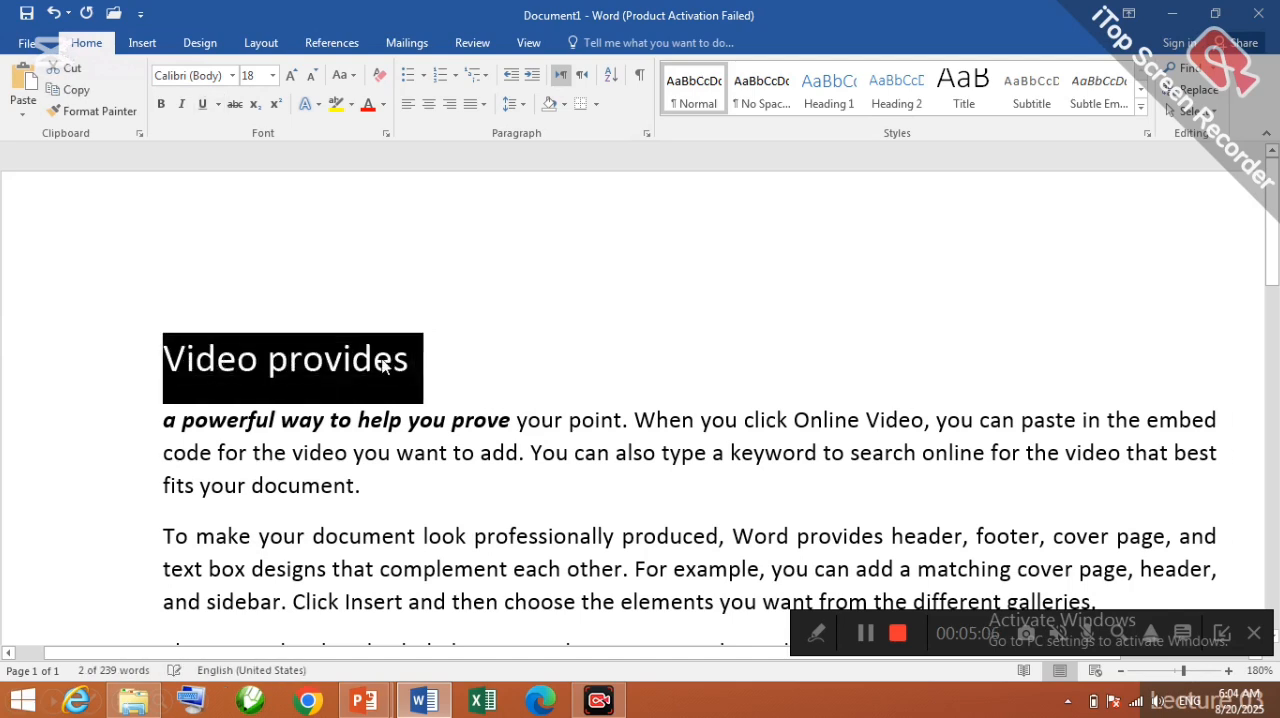
left_click(866, 633)
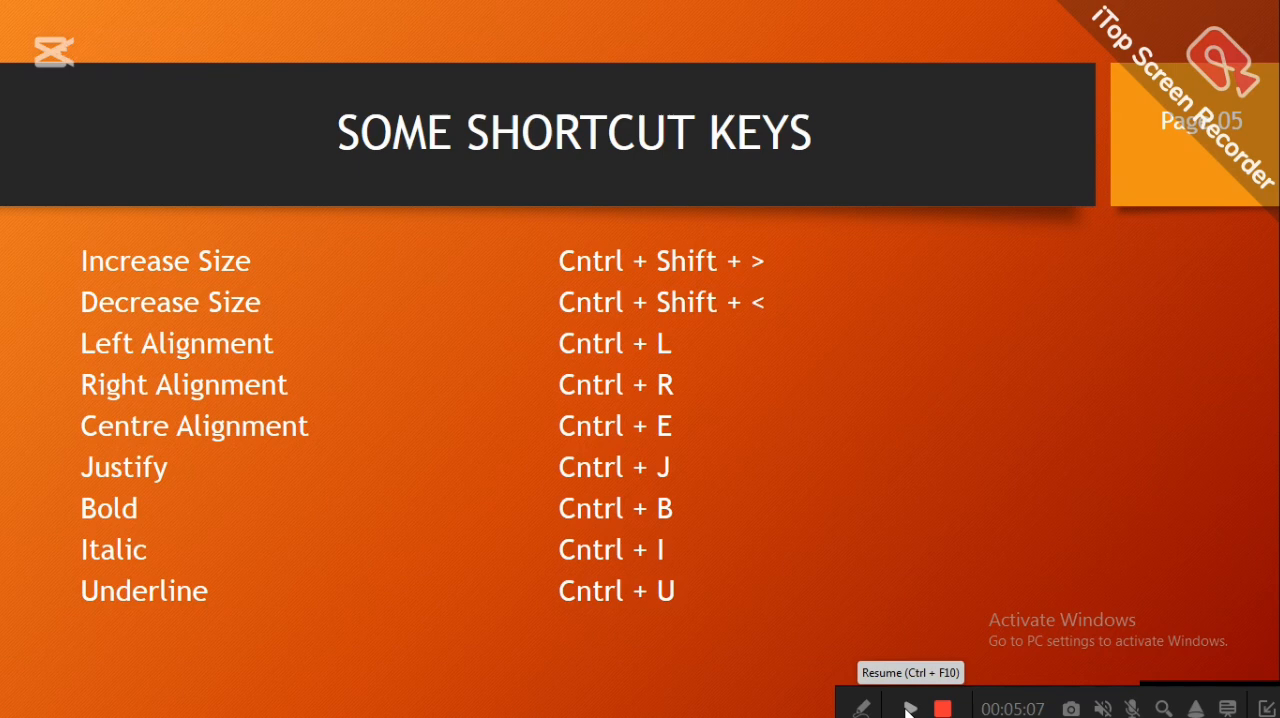
left_click(908, 708)
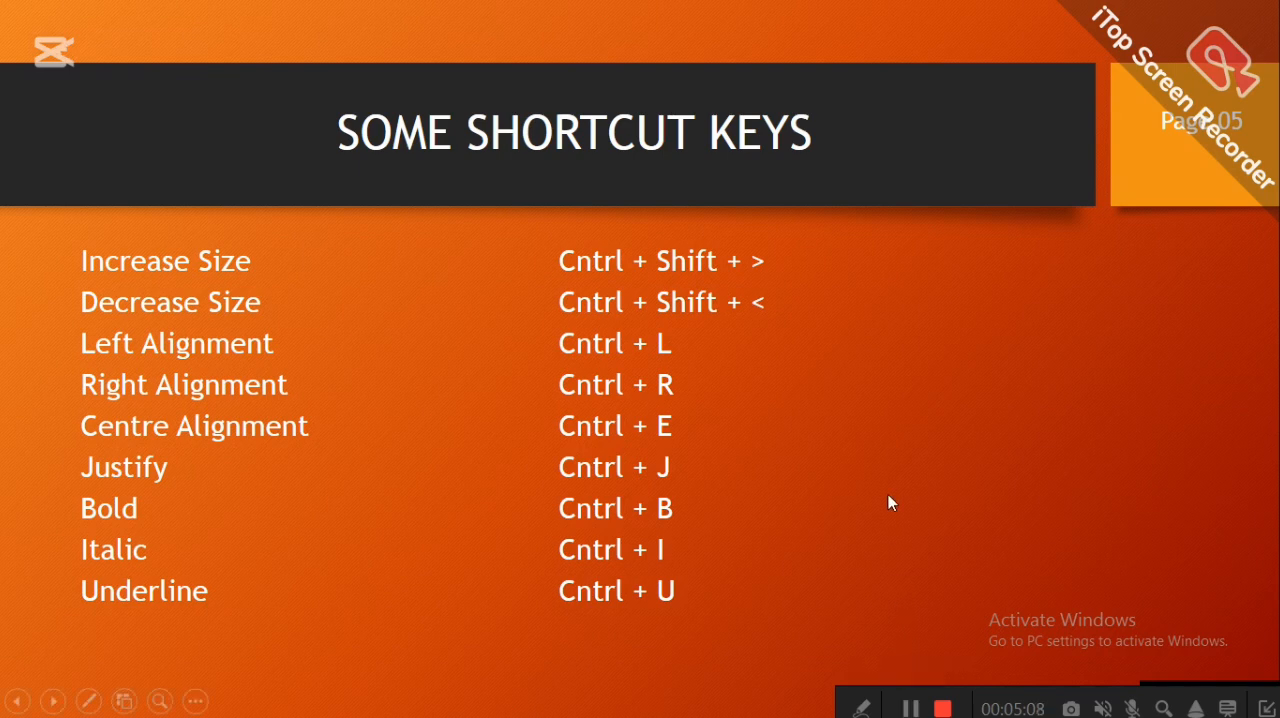